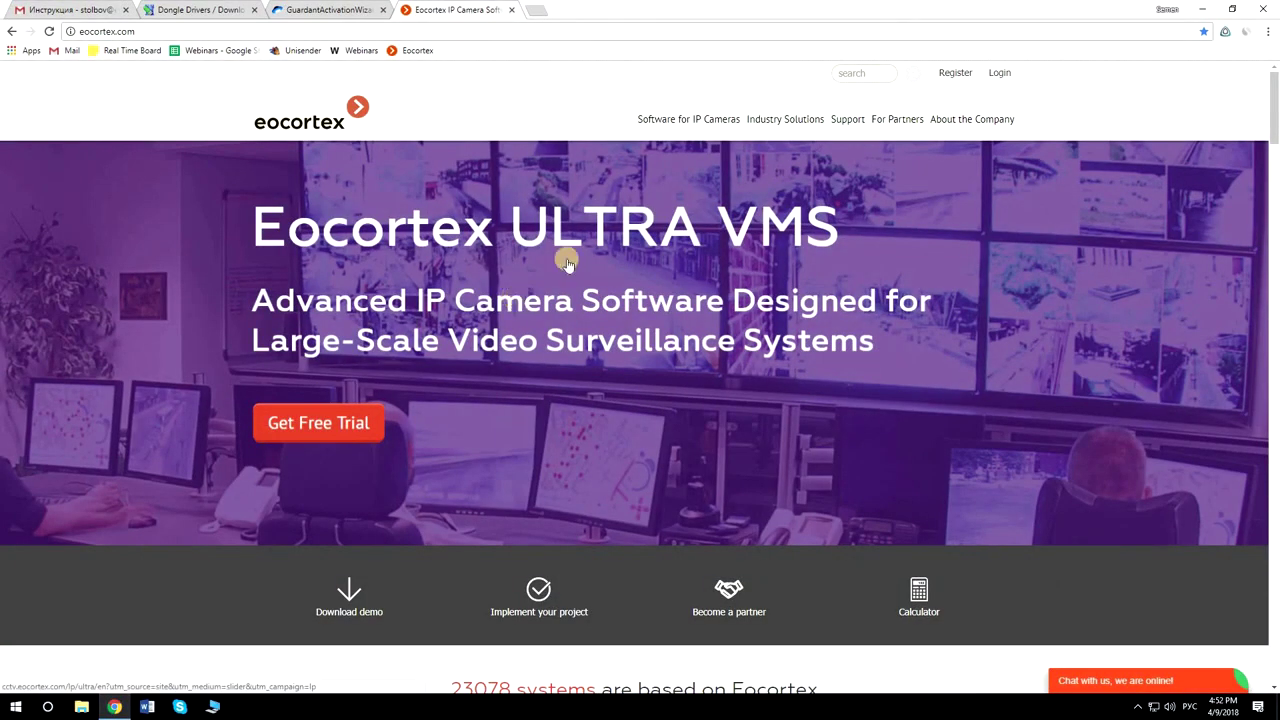
Step: Download the License Plate Recognition Module Ultra package for Eocortex Ultra from the support site's software installation packages page
{"action": "left_click", "coordinate": [850, 119]}
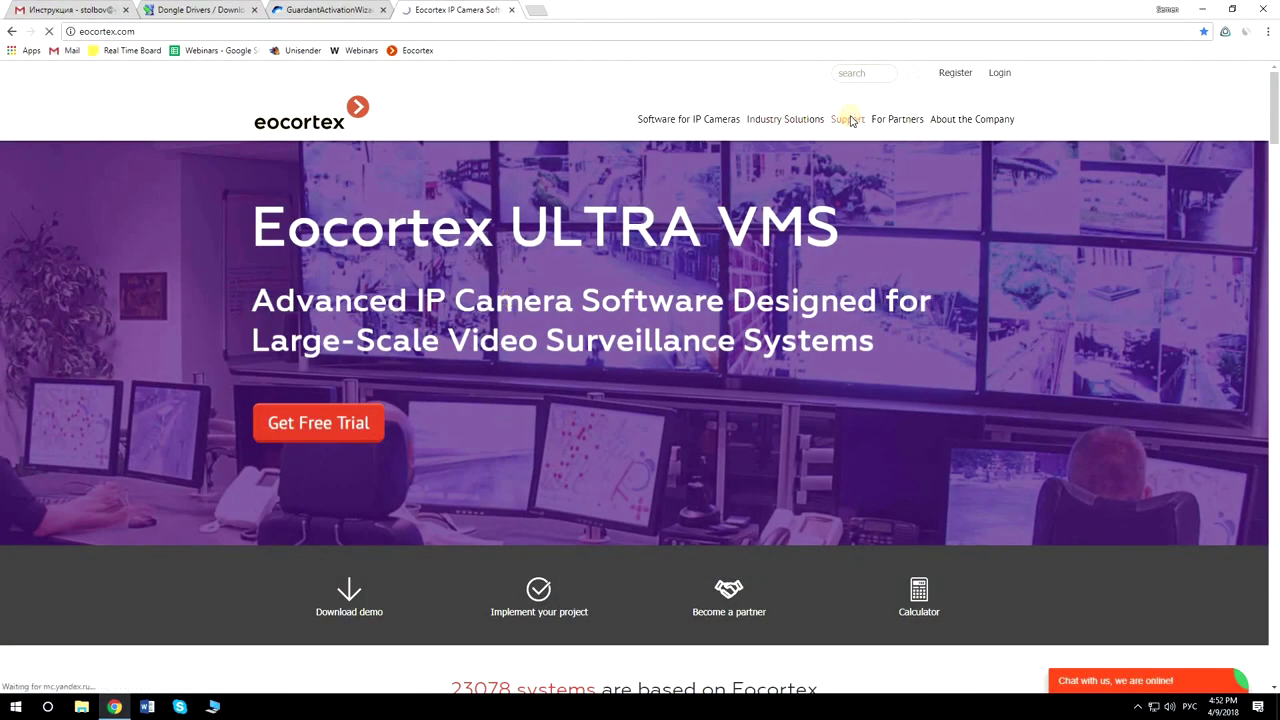
{"action": "left_click", "coordinate": [831, 160]}
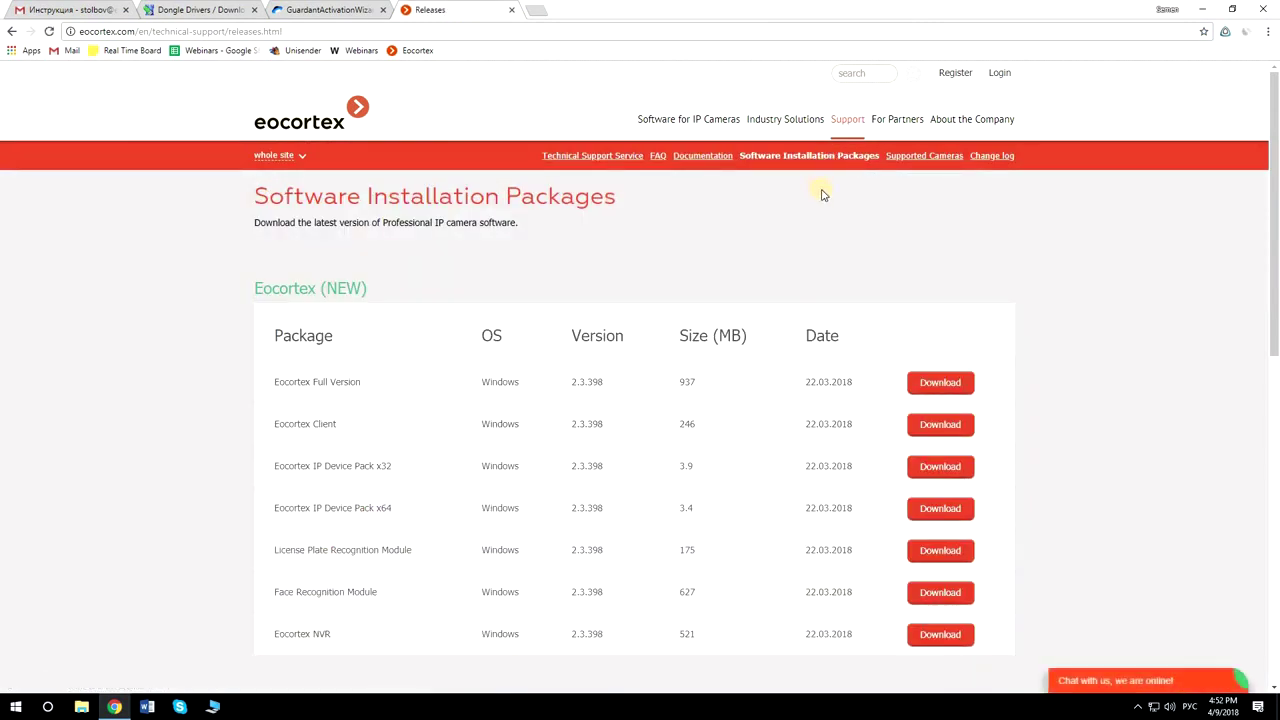
{"action": "scroll", "coordinate": [822, 195], "scroll_direction": "down", "scroll_amount": 1}
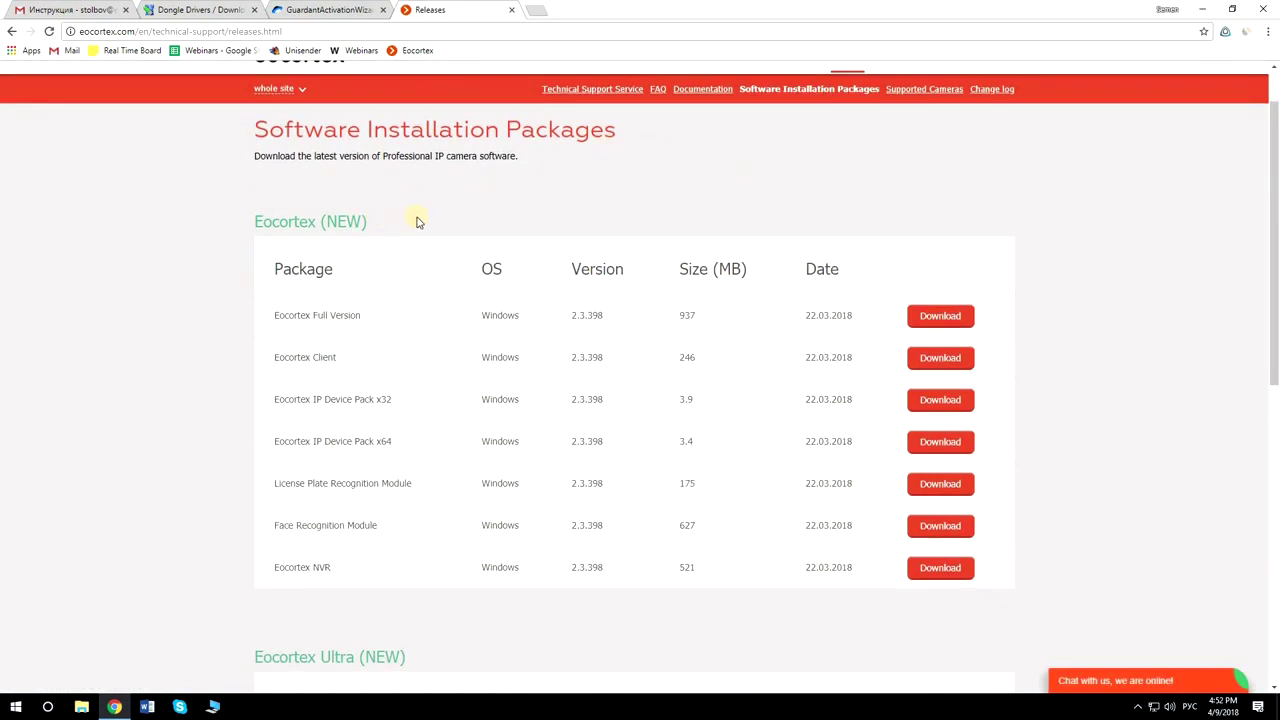
{"action": "scroll", "coordinate": [418, 222], "scroll_direction": "down", "scroll_amount": 5}
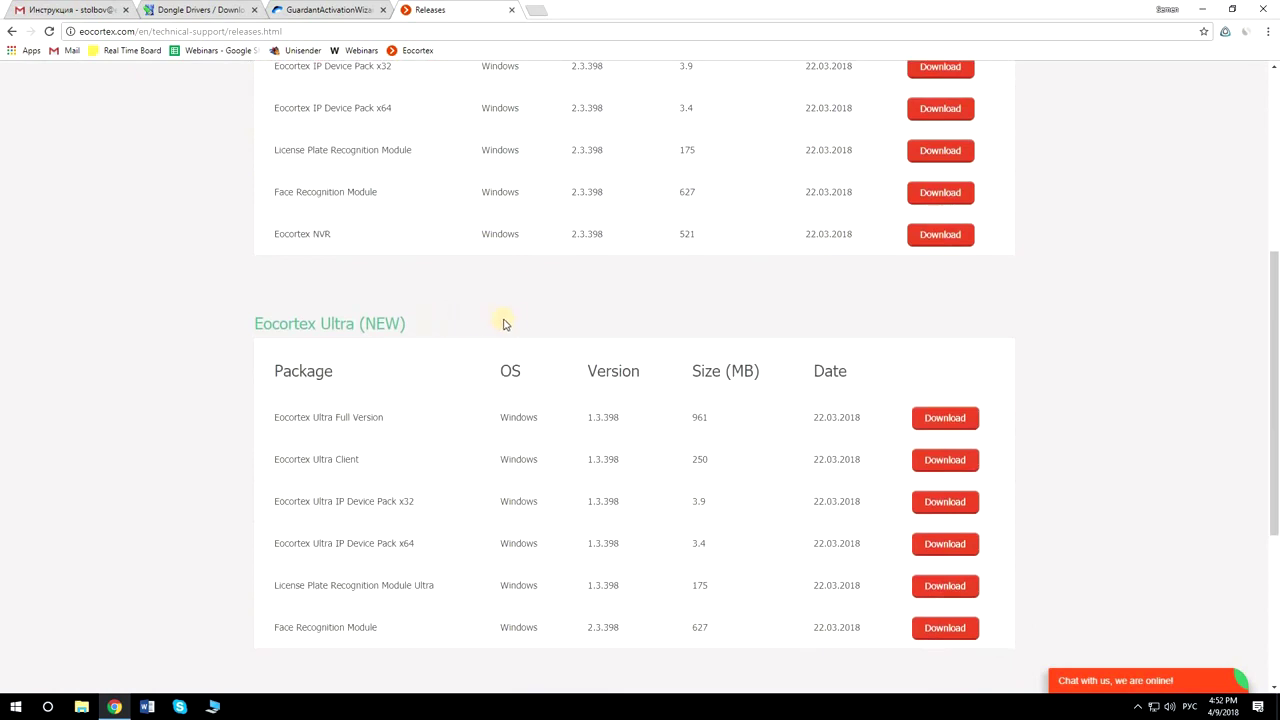
{"action": "scroll", "coordinate": [535, 323], "scroll_direction": "down", "scroll_amount": 2}
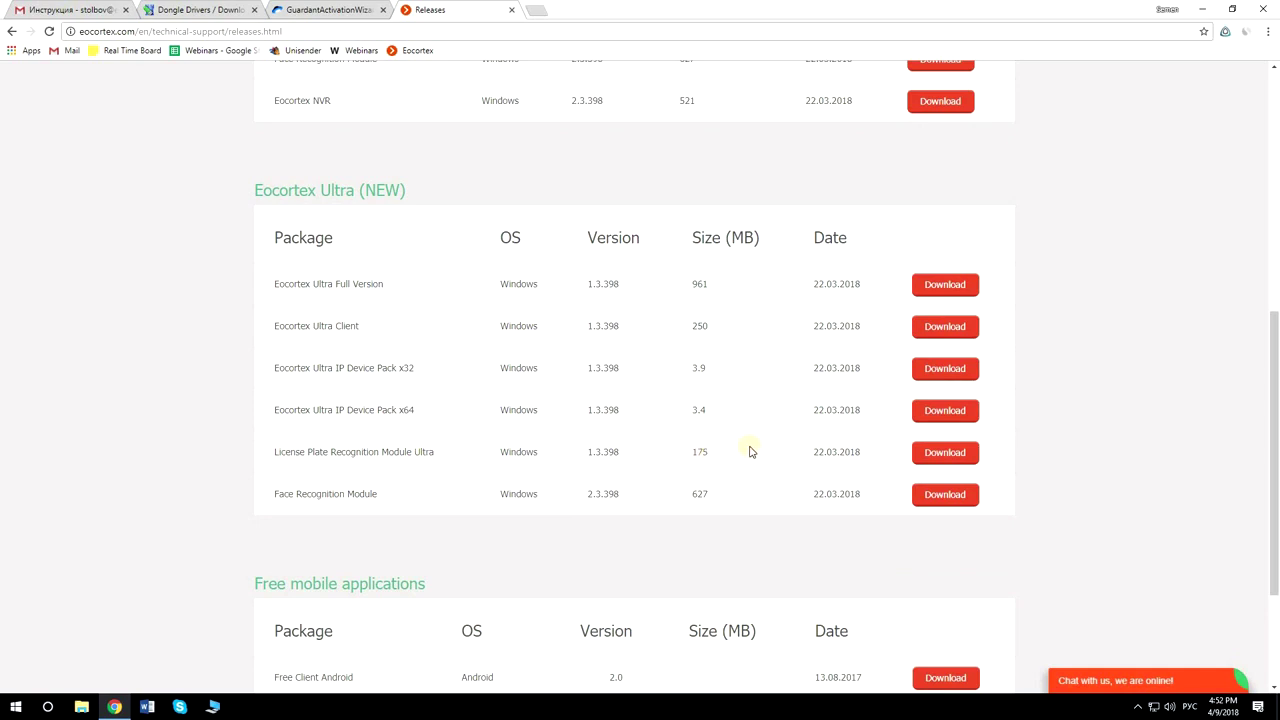
{"action": "left_click", "coordinate": [943, 456]}
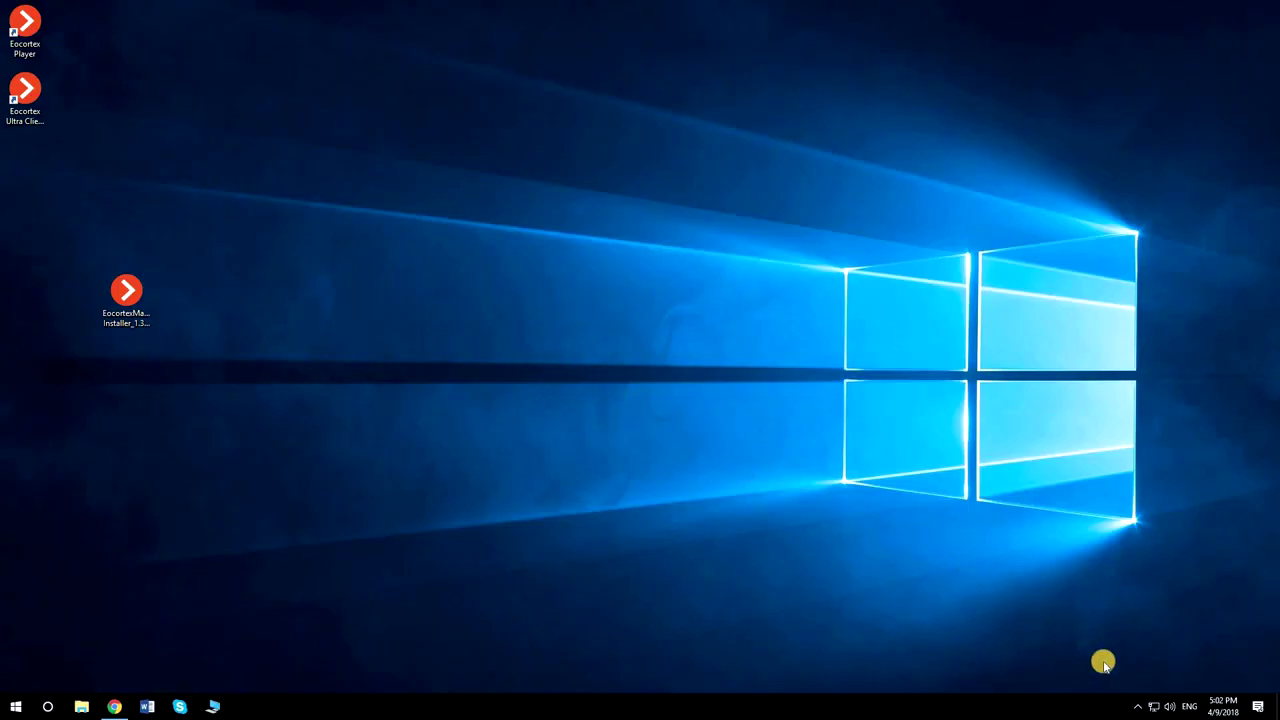
Step: Stop the Eocortex Ultra server through its status window and close that window
{"action": "left_click", "coordinate": [1137, 706]}
{"action": "double_click", "coordinate": [1140, 688]}
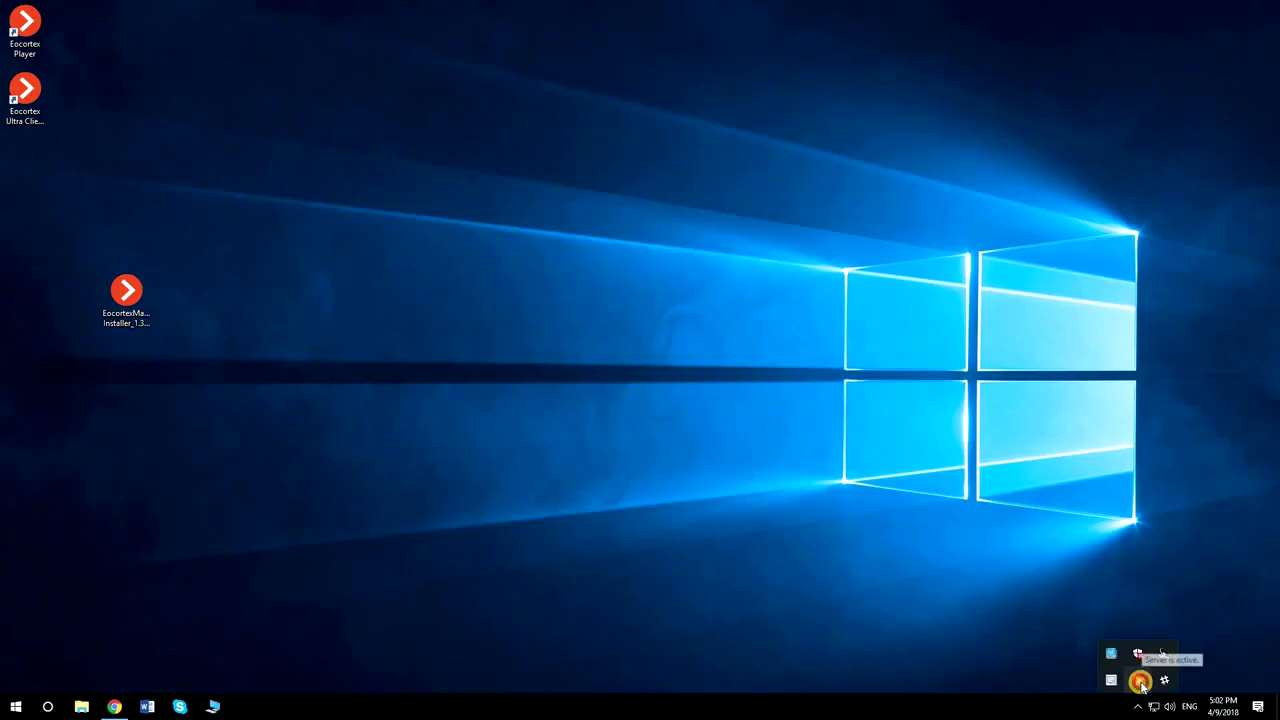
{"action": "left_click", "coordinate": [548, 355]}
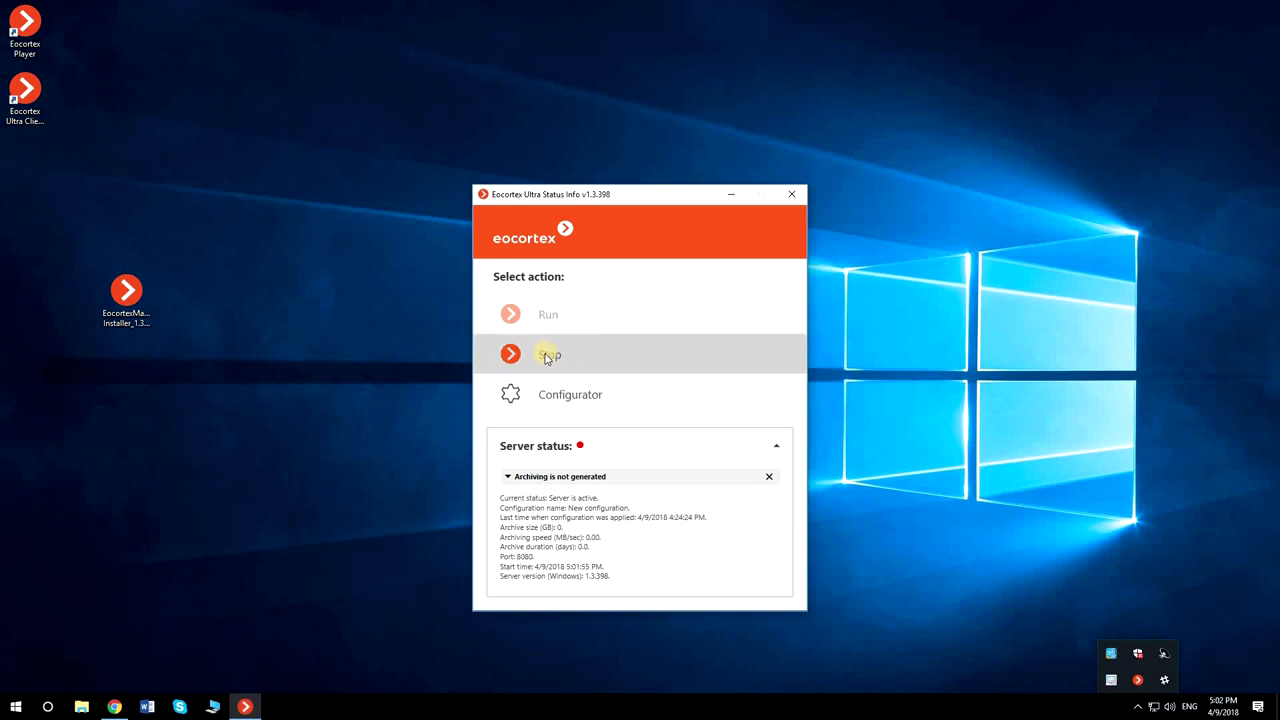
{"action": "left_click", "coordinate": [609, 436]}
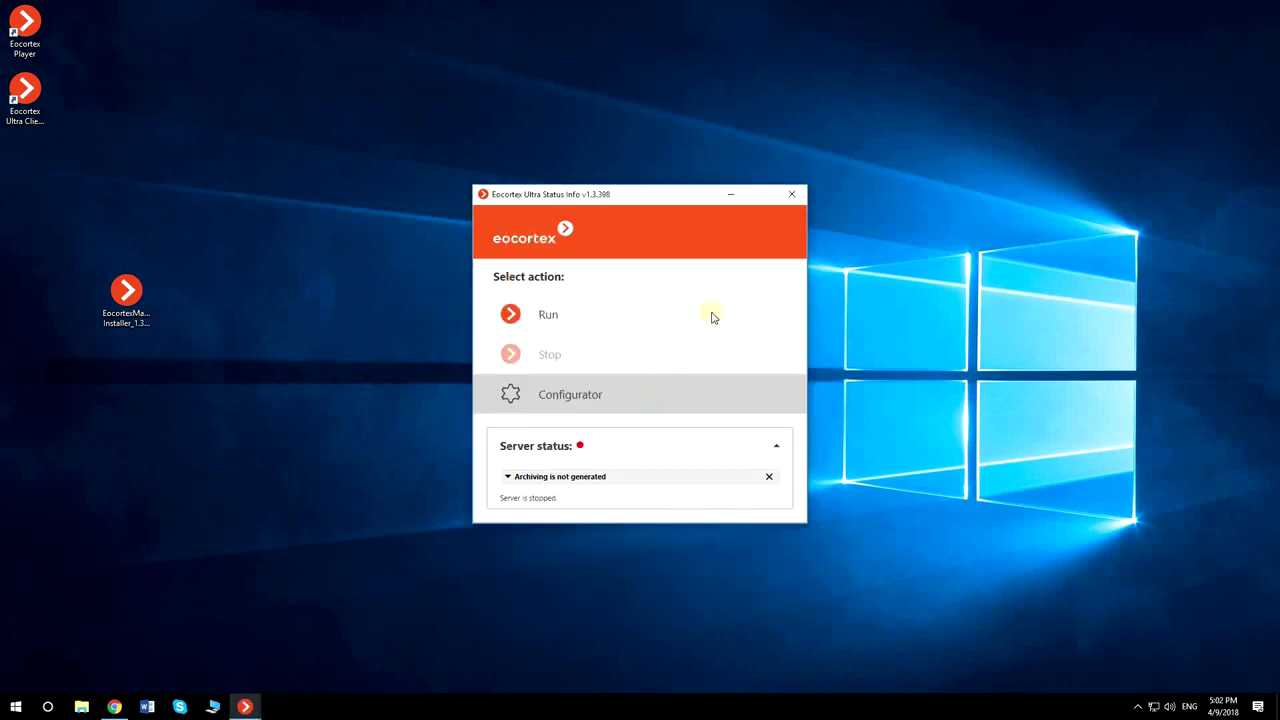
{"action": "left_click", "coordinate": [792, 194]}
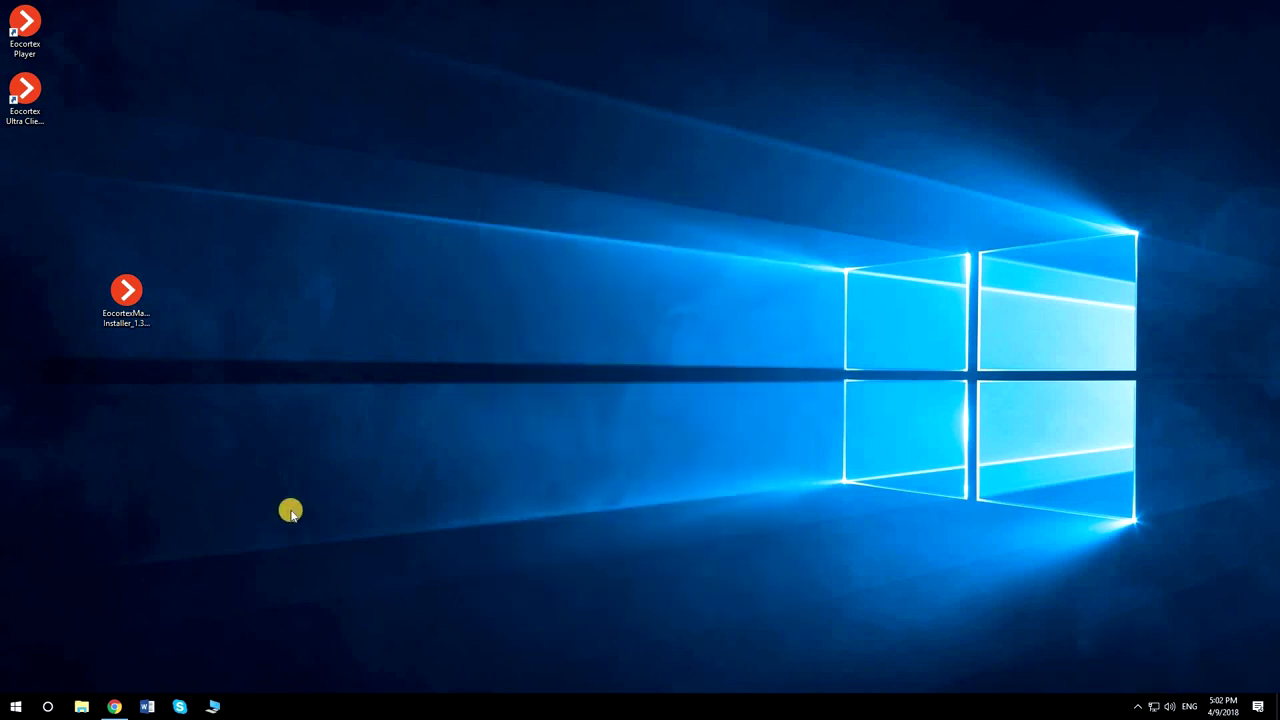
Step: Extract the EocortexAuto_1.3.398_Eocortex_release_2.3 archive in the Downloads folder
{"action": "left_click", "coordinate": [81, 706]}
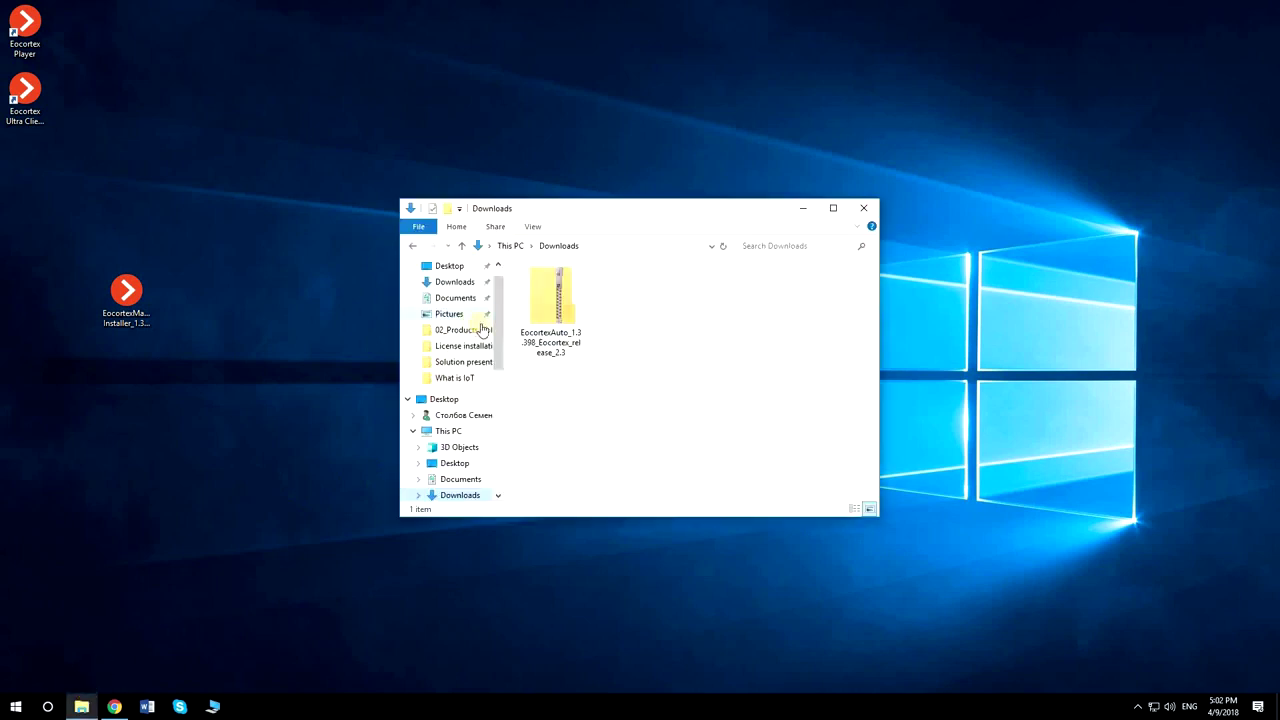
{"action": "right_click", "coordinate": [544, 314]}
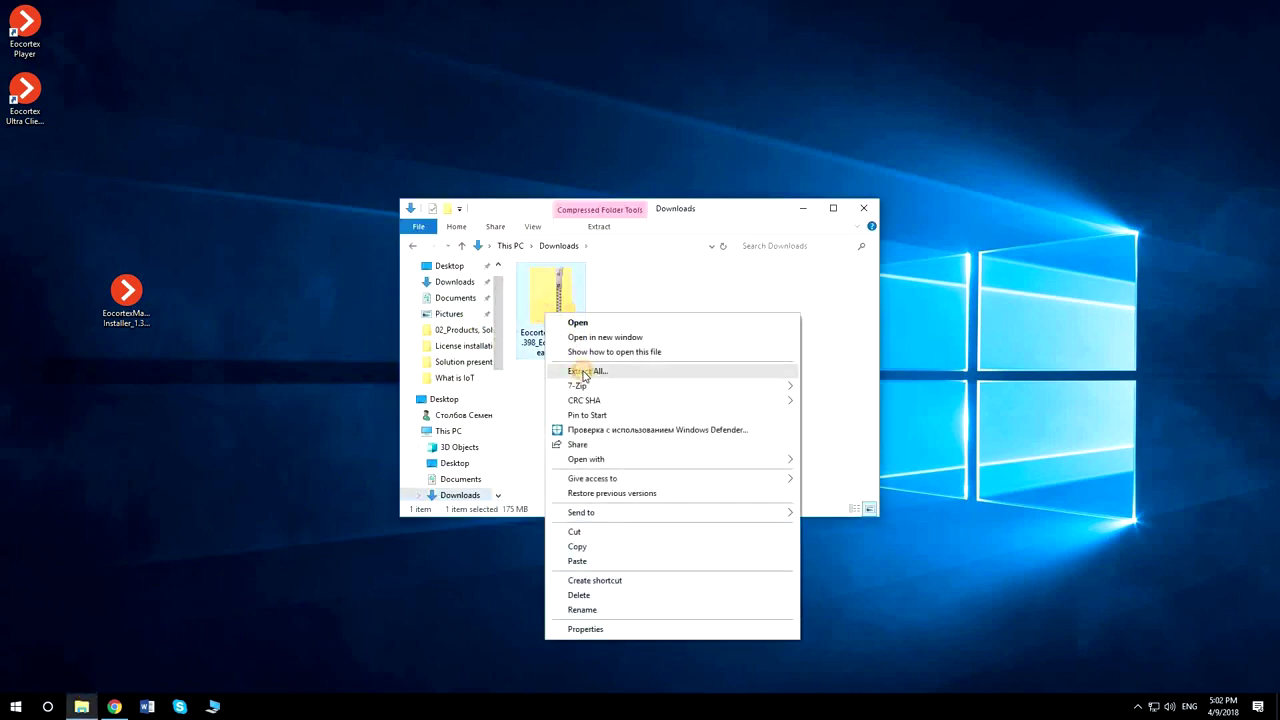
{"action": "left_click", "coordinate": [585, 372]}
{"action": "left_click", "coordinate": [752, 490]}
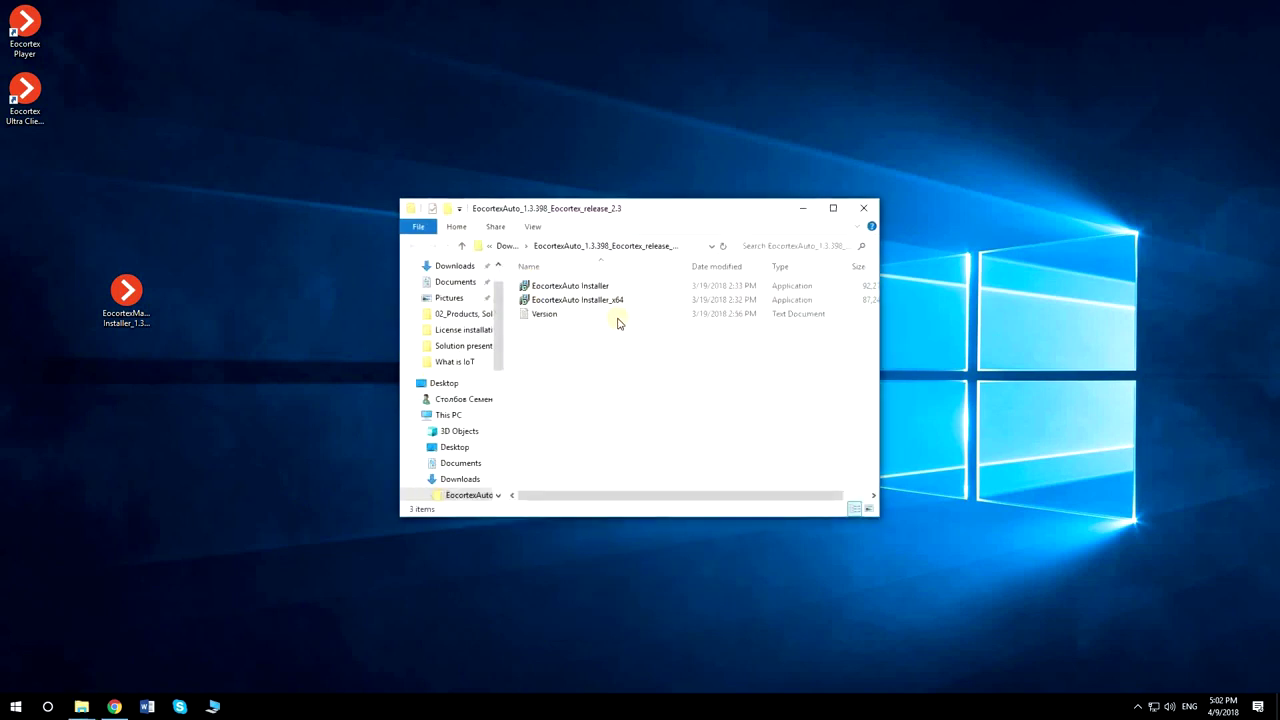
Step: Run EocortexAuto Installer_x64, keep the default destination folder, and exclude Complete Module so only Light Module is installed
{"action": "double_click", "coordinate": [603, 301]}
{"action": "left_click", "coordinate": [655, 387]}
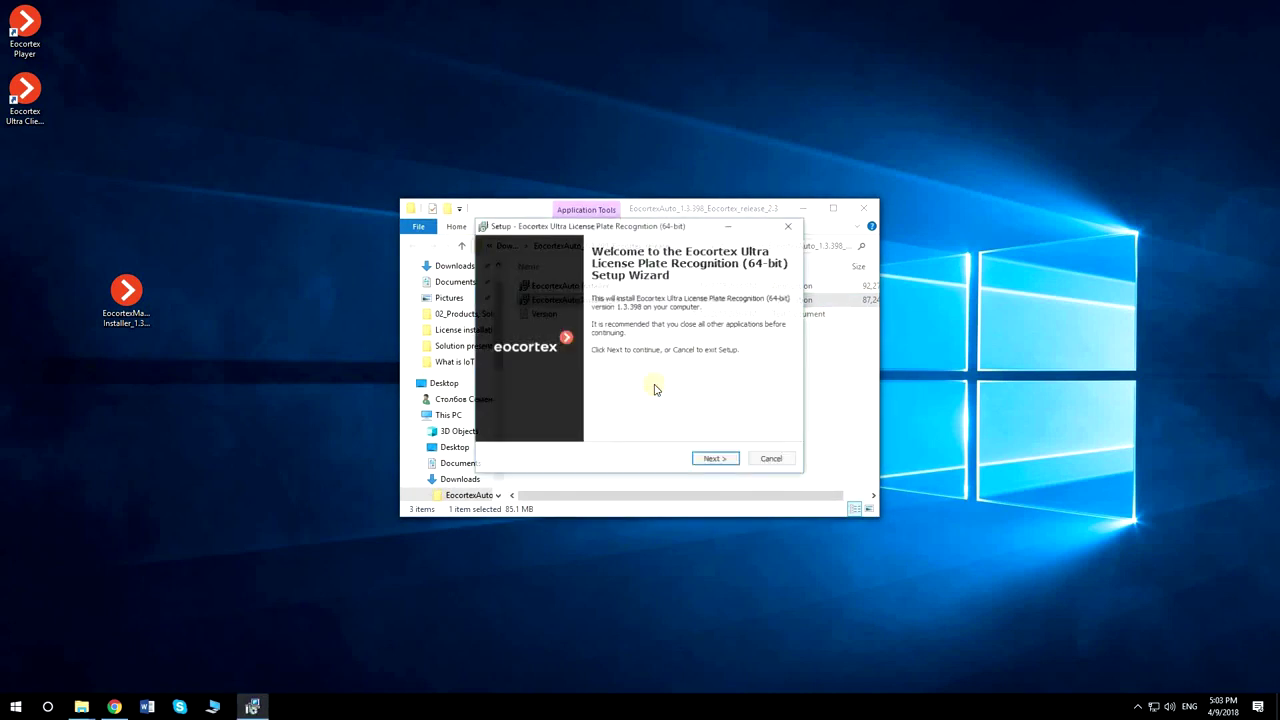
{"action": "left_click", "coordinate": [715, 460]}
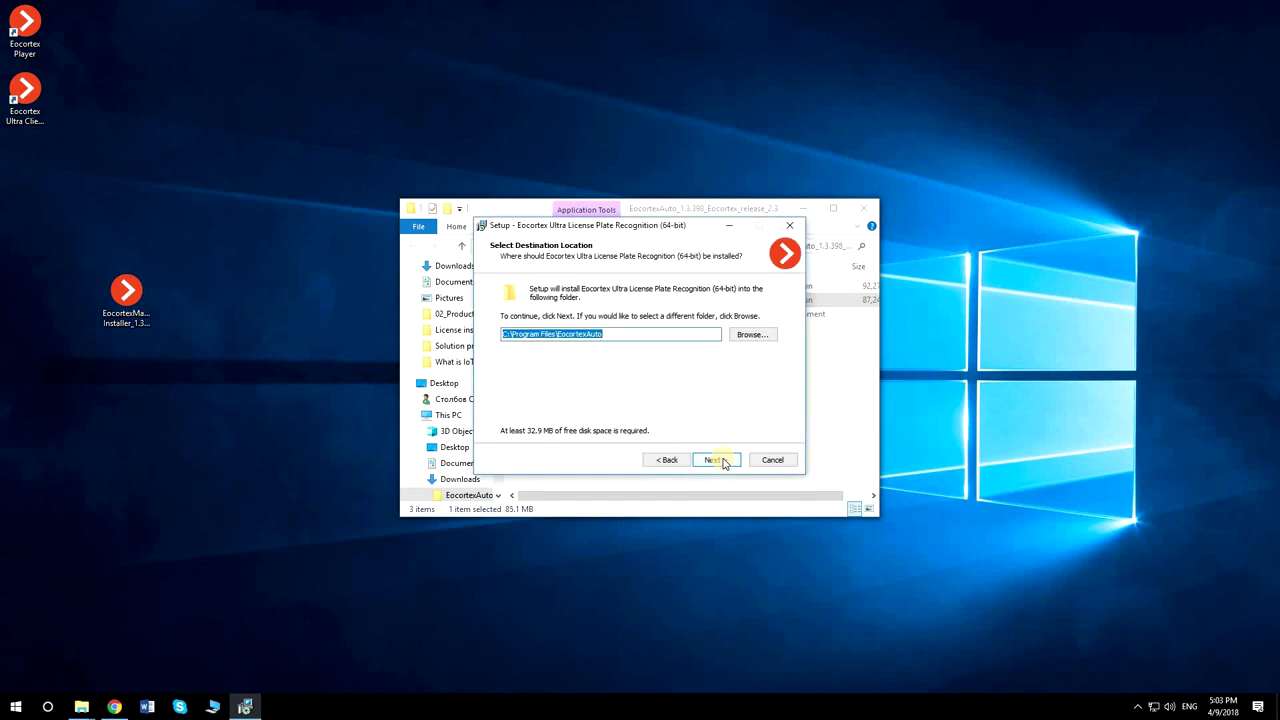
{"action": "left_click", "coordinate": [722, 461]}
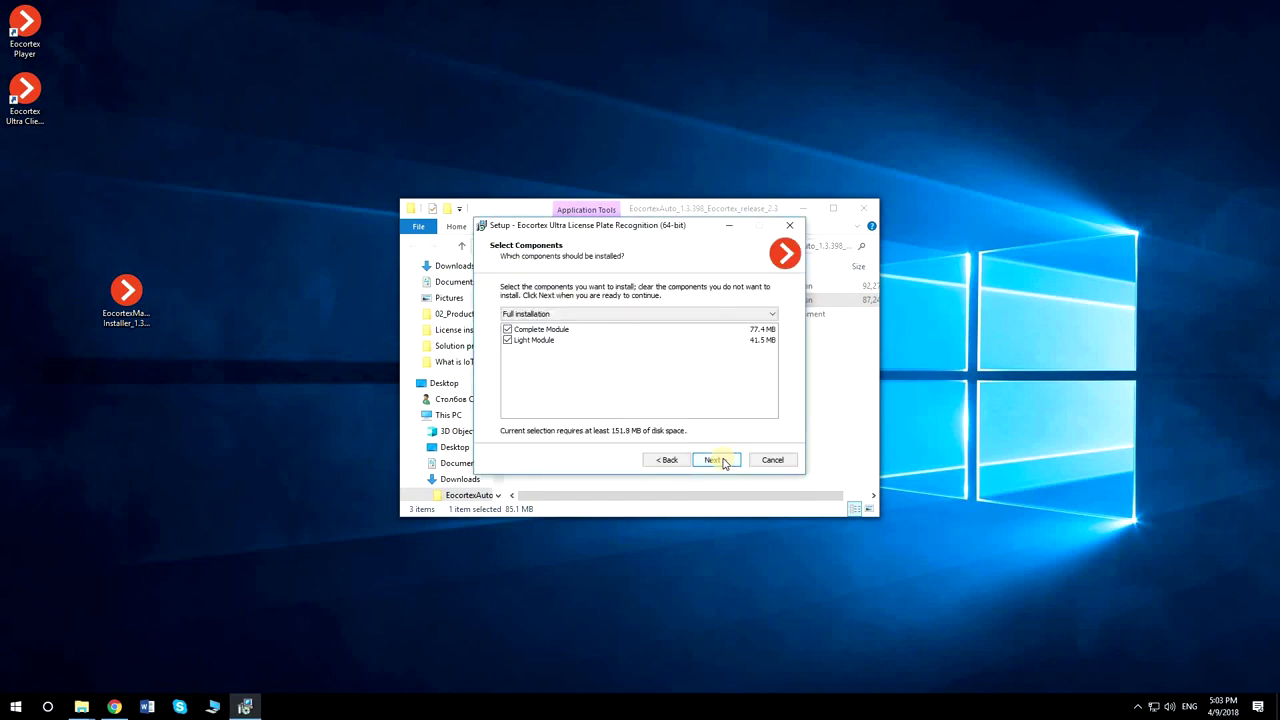
{"action": "left_click", "coordinate": [508, 330]}
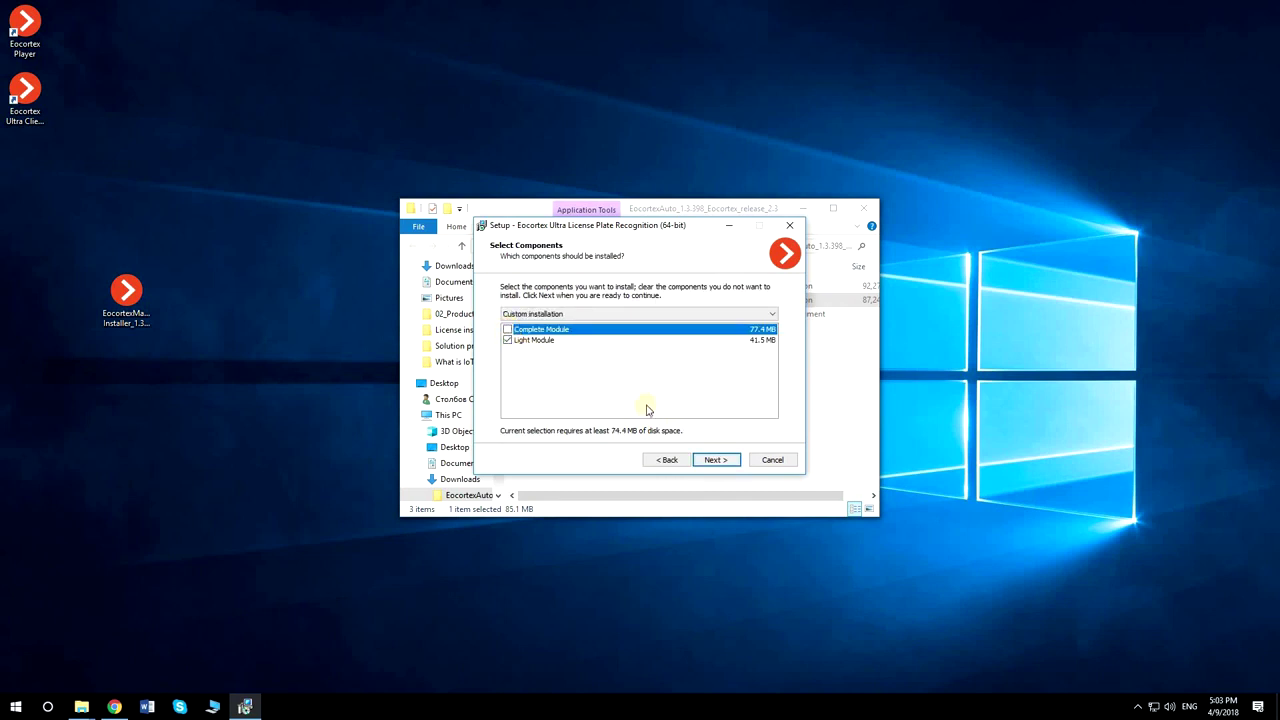
{"action": "left_click", "coordinate": [718, 459]}
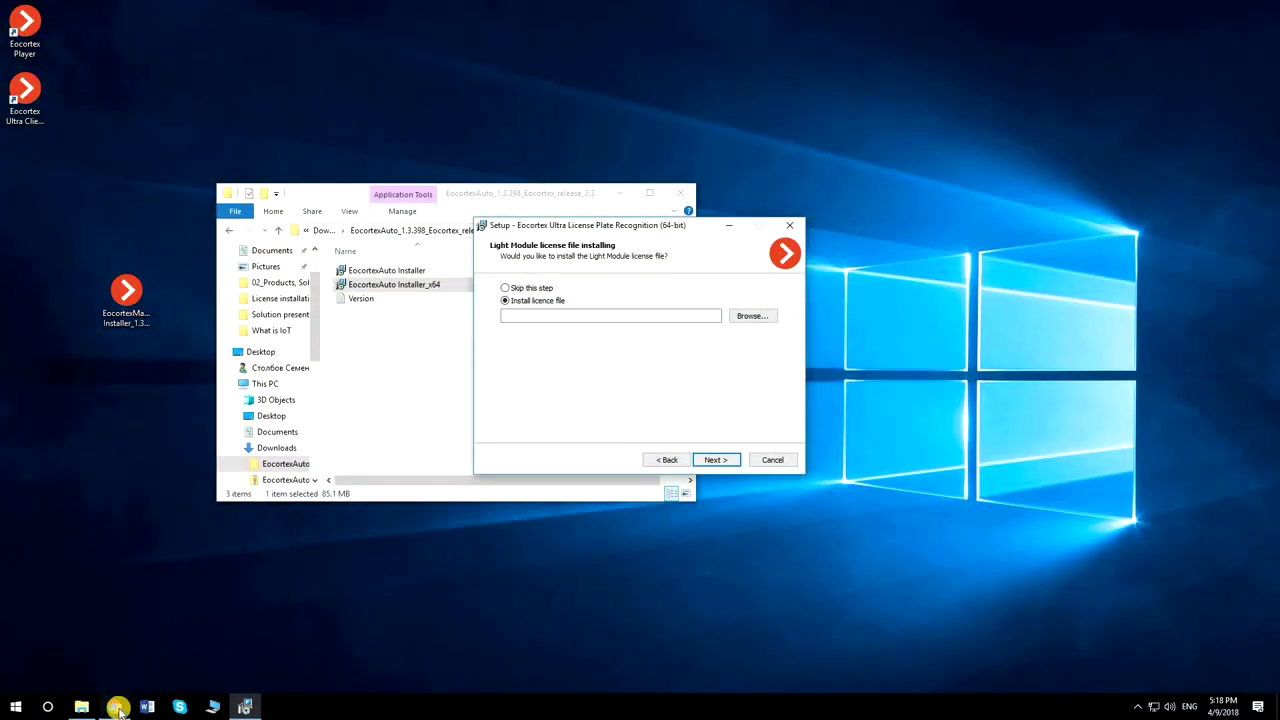
Step: Switch to Chrome and download the first recar2 SDK license attachment from the open e-mail
{"action": "left_click", "coordinate": [114, 707]}
{"action": "mouse_move", "coordinate": [229, 438]}
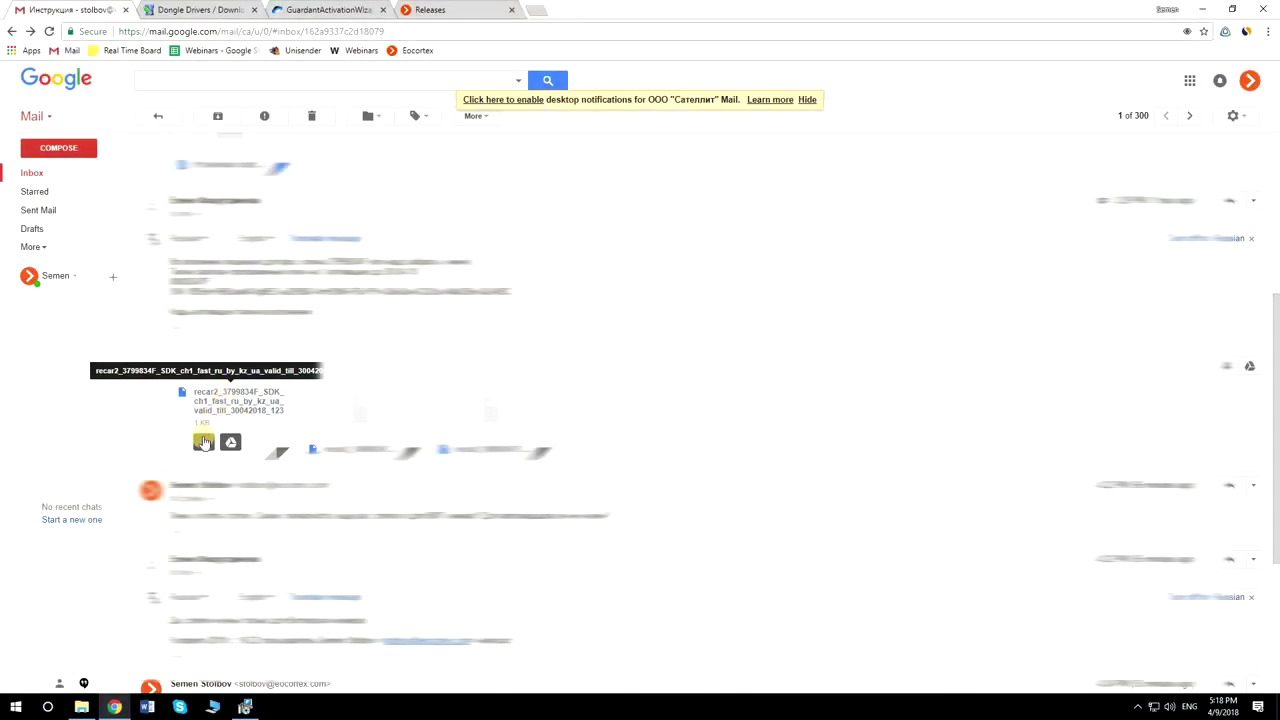
{"action": "left_click", "coordinate": [203, 444]}
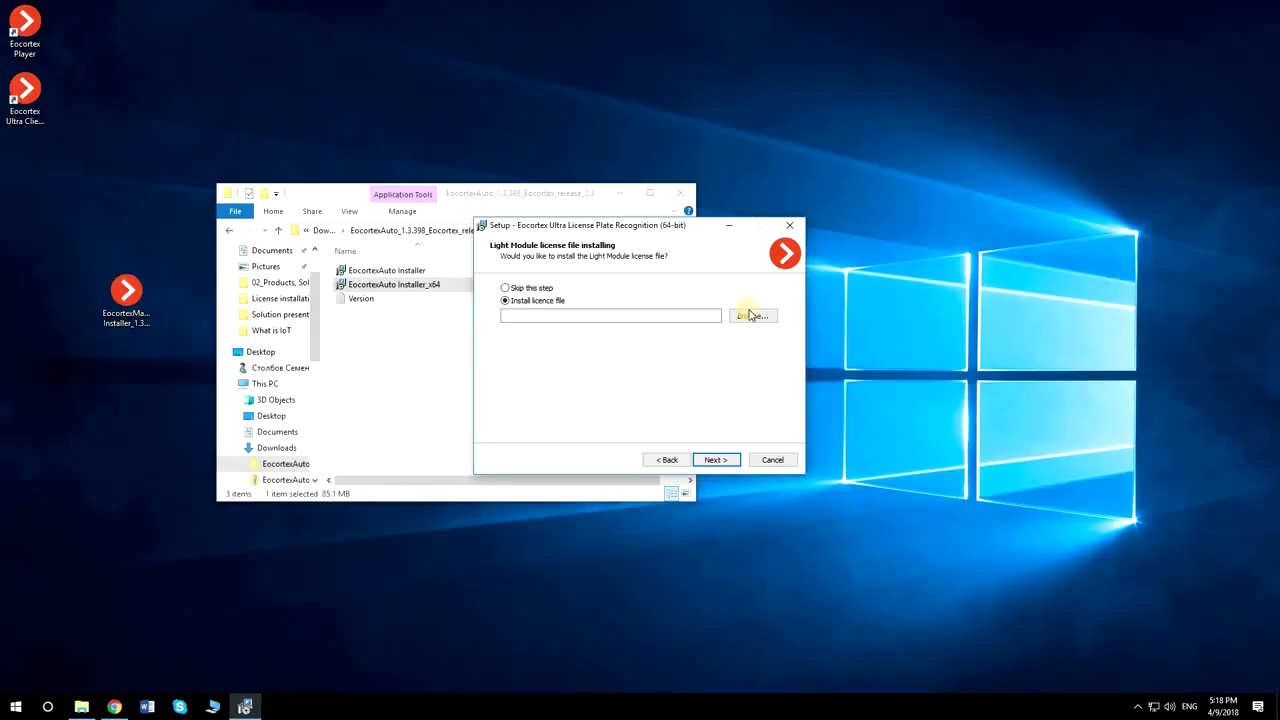
Step: Load the downloaded recar2 license file for the Light Module and complete the License Plate Recognition setup
{"action": "left_click", "coordinate": [752, 315]}
{"action": "double_click", "coordinate": [762, 330]}
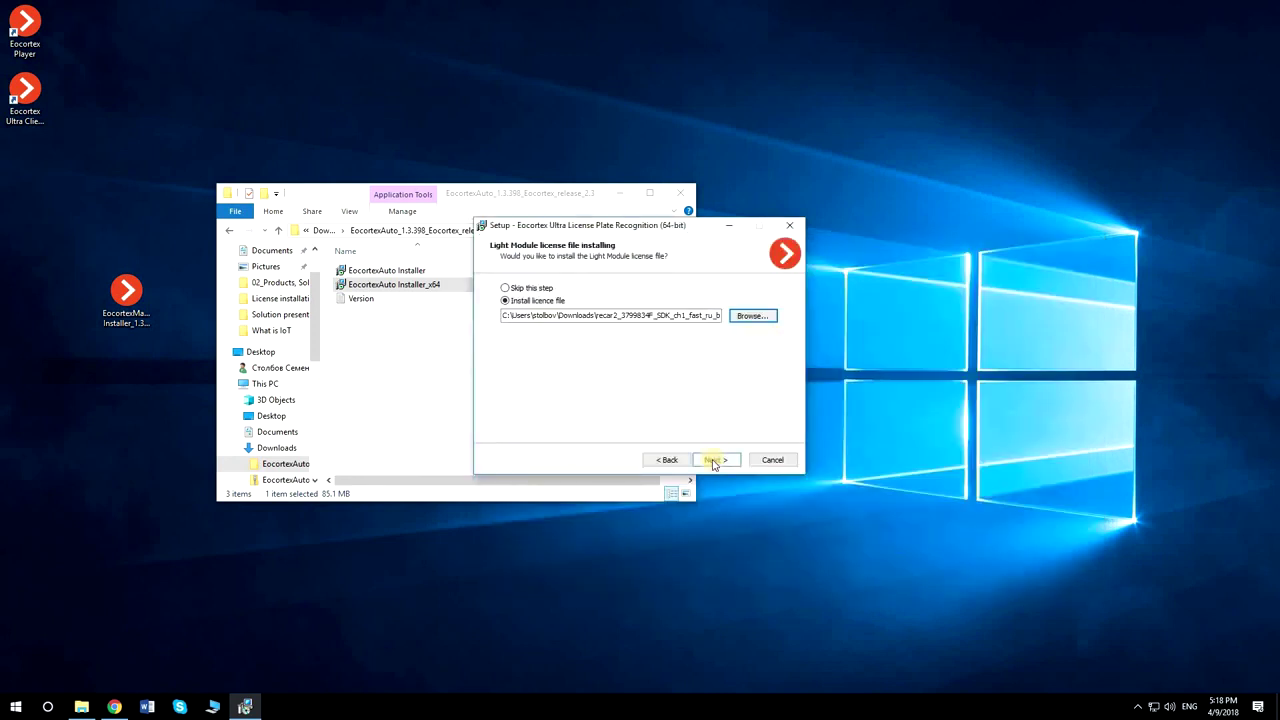
{"action": "left_click", "coordinate": [715, 459]}
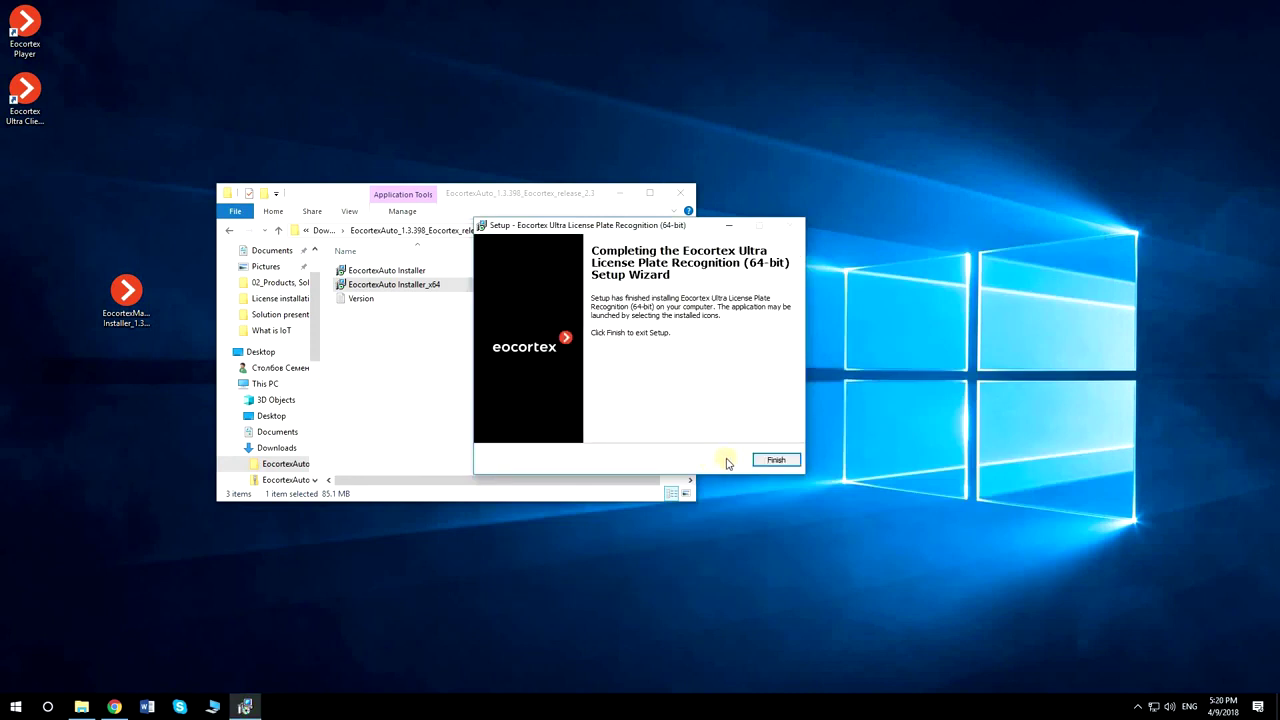
{"action": "left_click", "coordinate": [770, 460]}
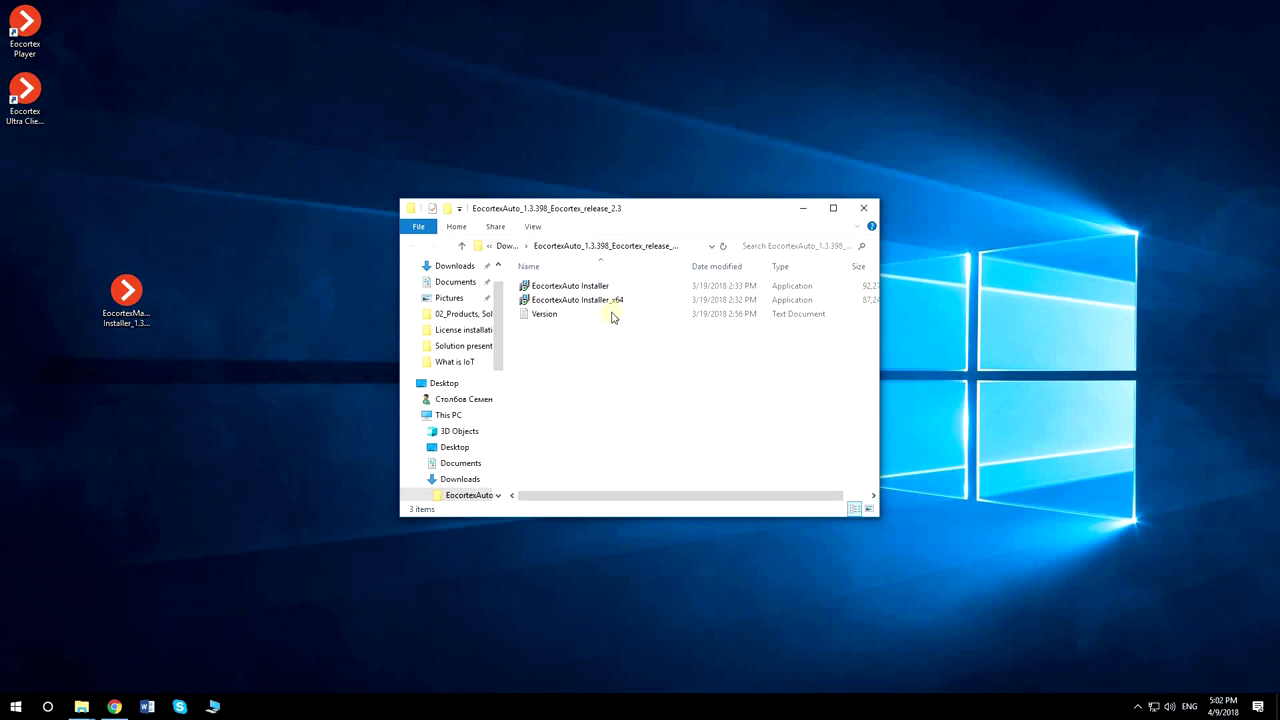
Step: Start EocortexAuto Installer_x64 in English, accept the default folder, and deselect Complete Module, leaving Light Module selected
{"action": "double_click", "coordinate": [606, 302]}
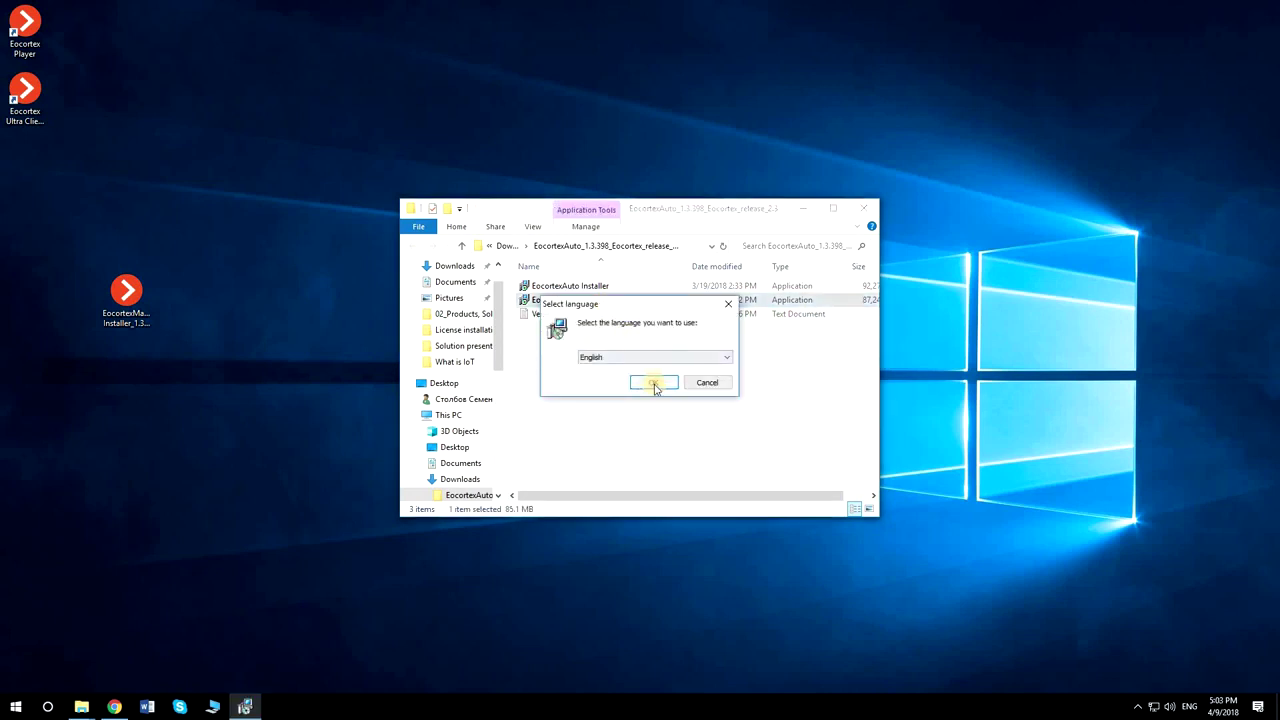
{"action": "left_click", "coordinate": [655, 384]}
{"action": "left_click", "coordinate": [714, 459]}
{"action": "left_click", "coordinate": [718, 459]}
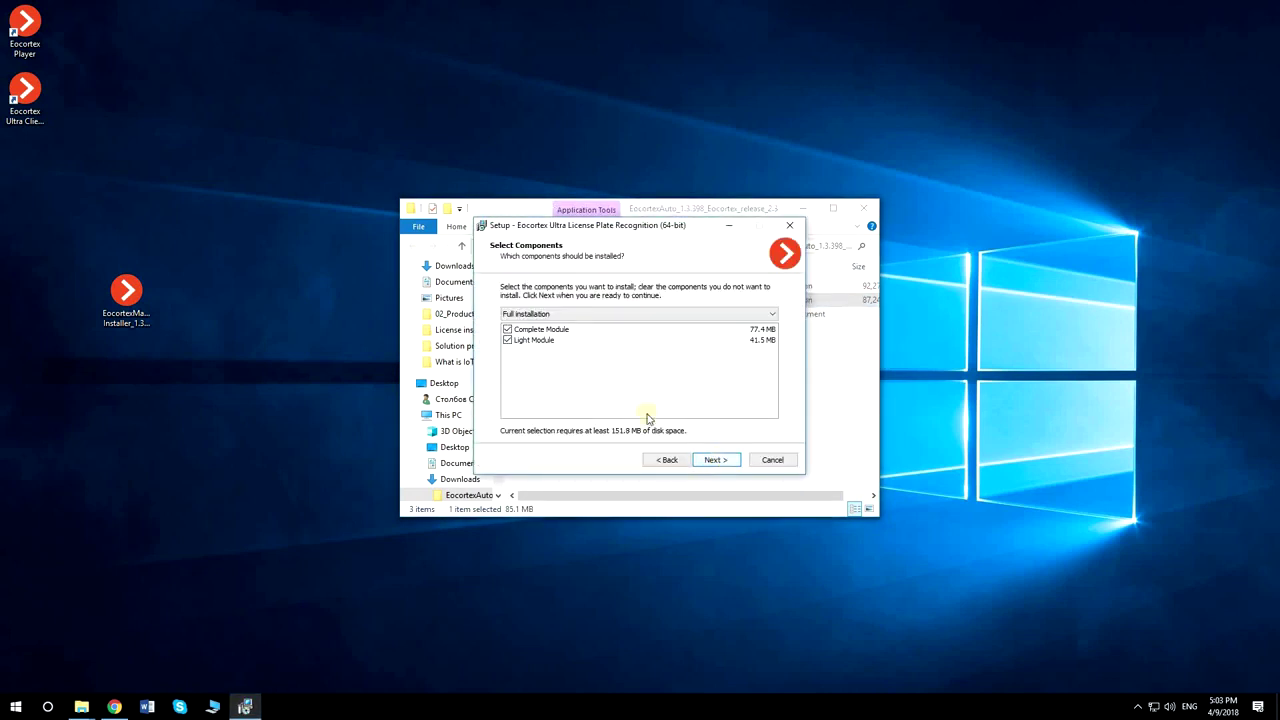
{"action": "left_click", "coordinate": [507, 329]}
{"action": "left_click", "coordinate": [716, 460]}
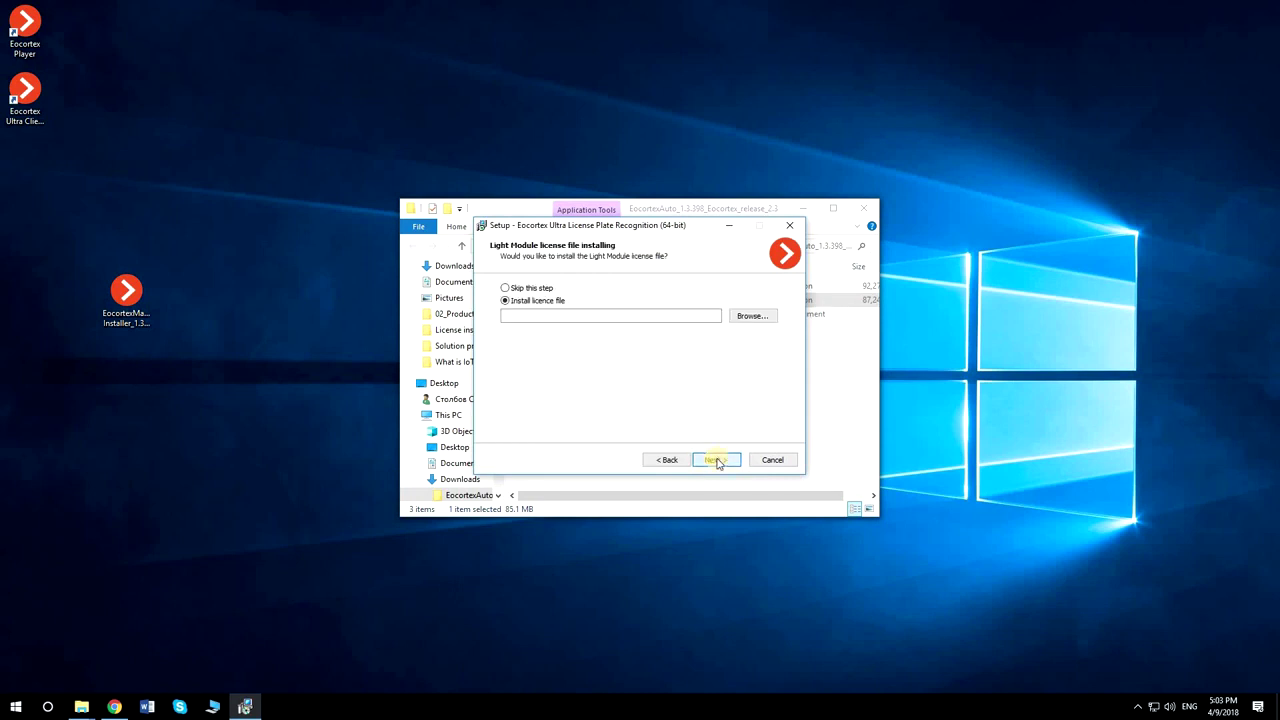
Step: Switch to the Gmail message in Chrome and download its second attachment, the recar2 SDK license file
{"action": "left_click", "coordinate": [110, 708]}
{"action": "left_click", "coordinate": [70, 9]}
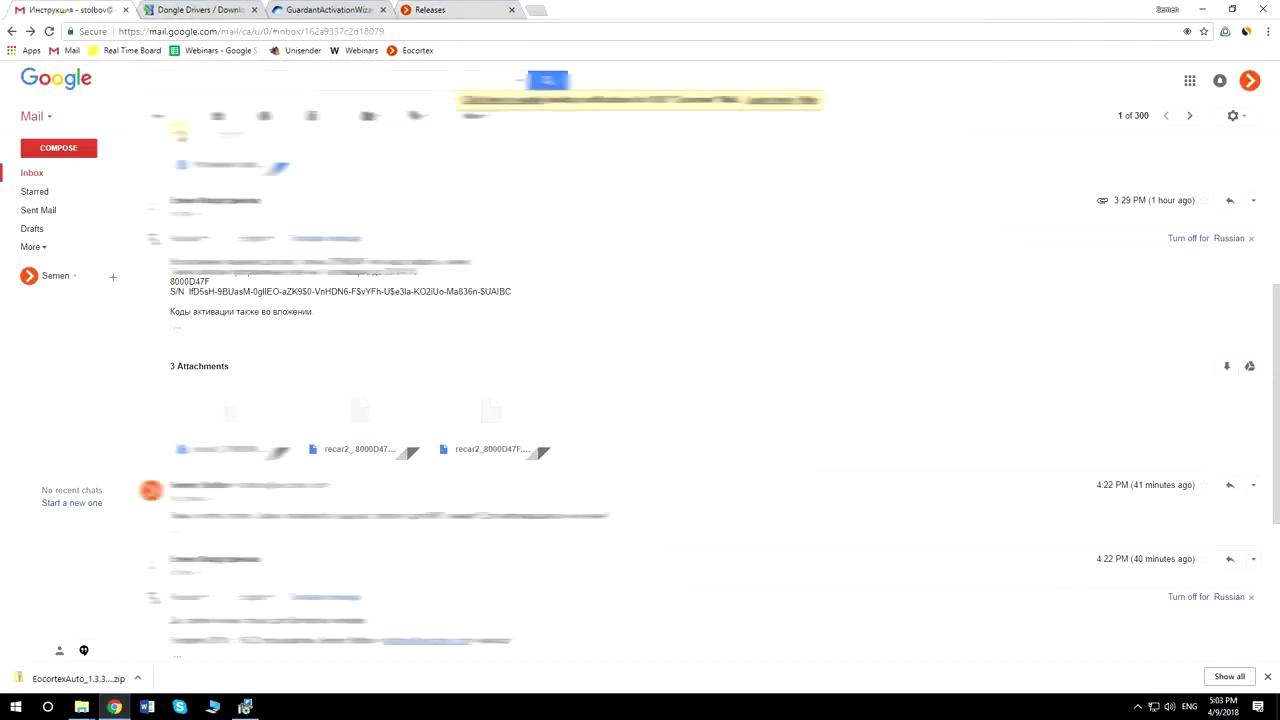
{"action": "mouse_move", "coordinate": [366, 414]}
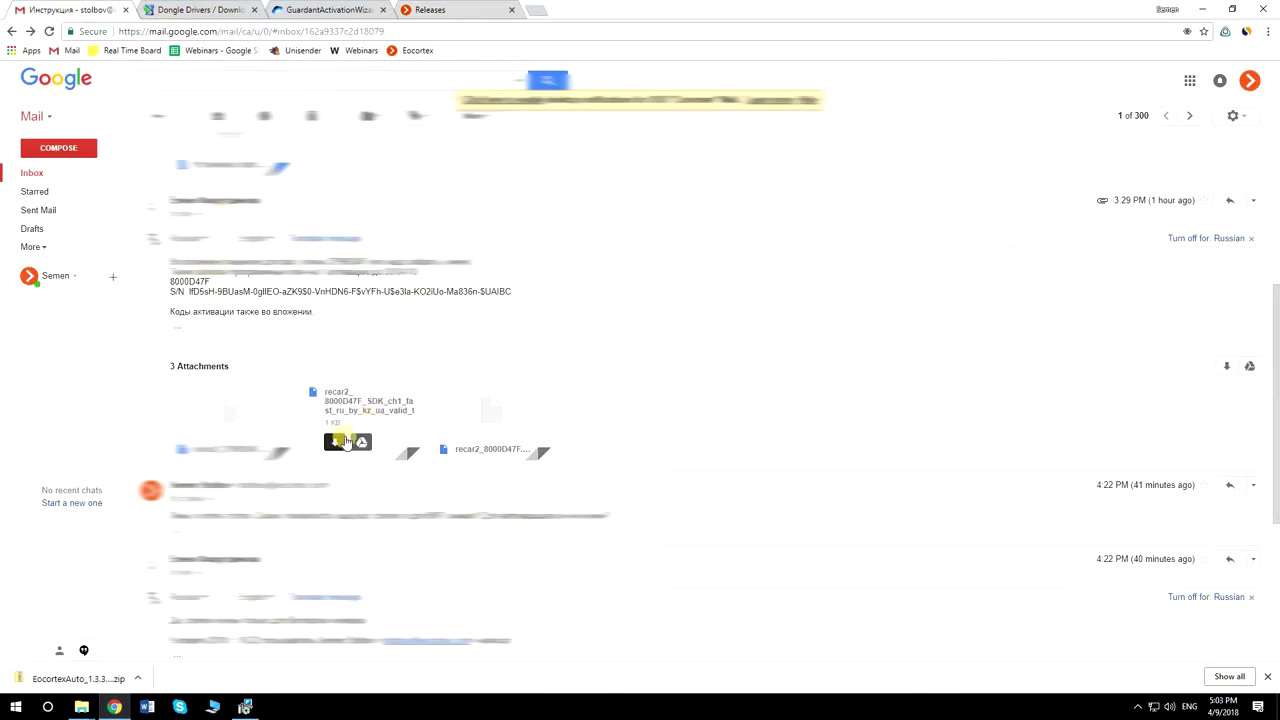
{"action": "left_click", "coordinate": [389, 415]}
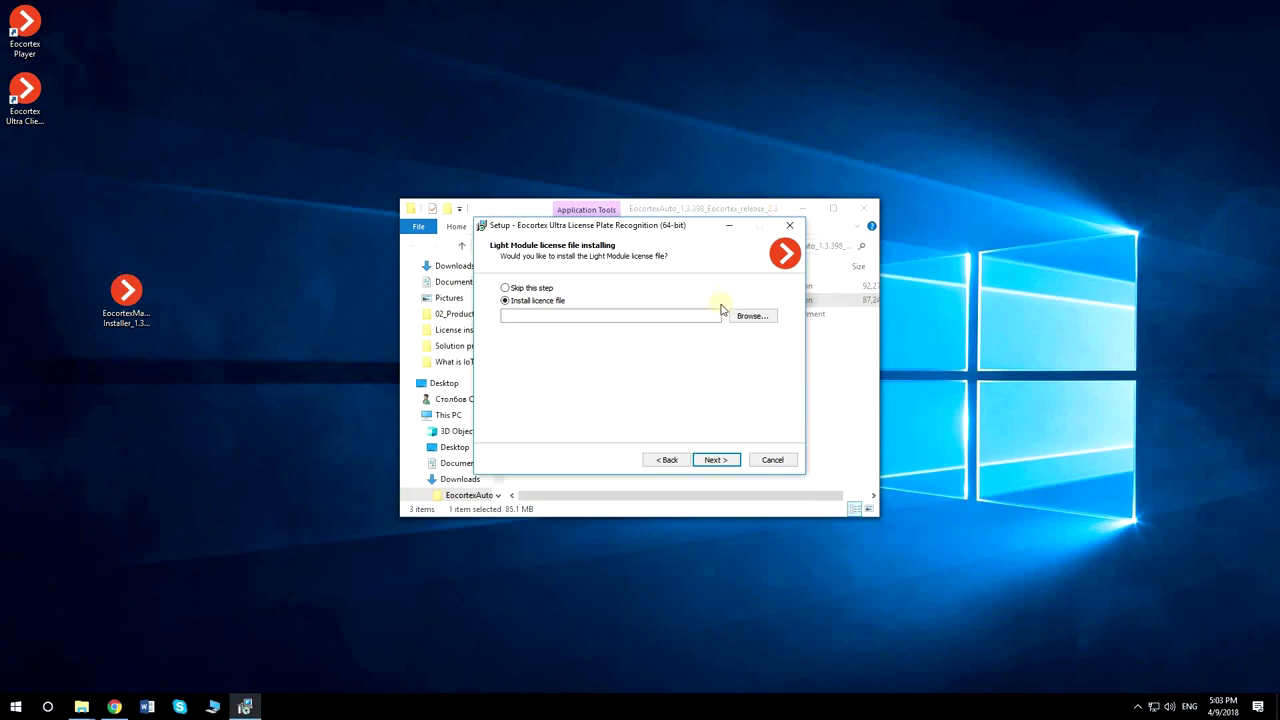
Step: Choose the recar2 SDK .lic file from Downloads as the Light Module license and finish the installation
{"action": "left_click", "coordinate": [745, 315]}
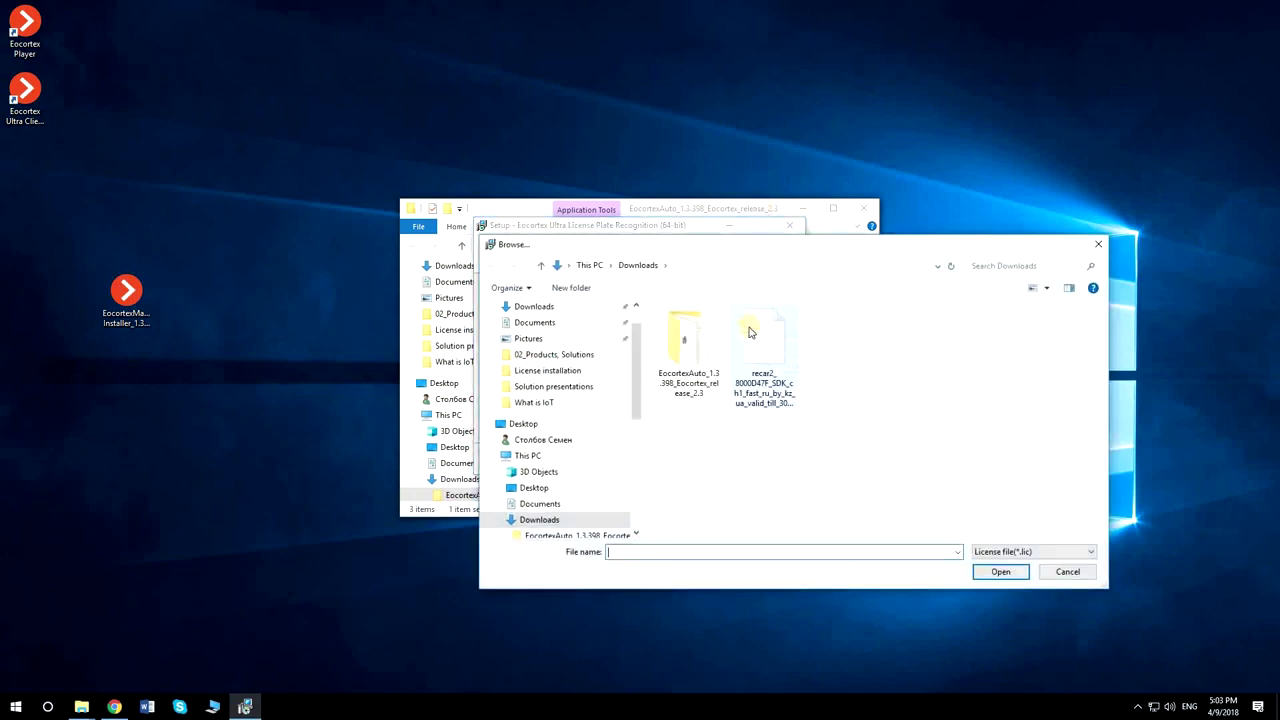
{"action": "double_click", "coordinate": [762, 347]}
{"action": "left_click", "coordinate": [712, 459]}
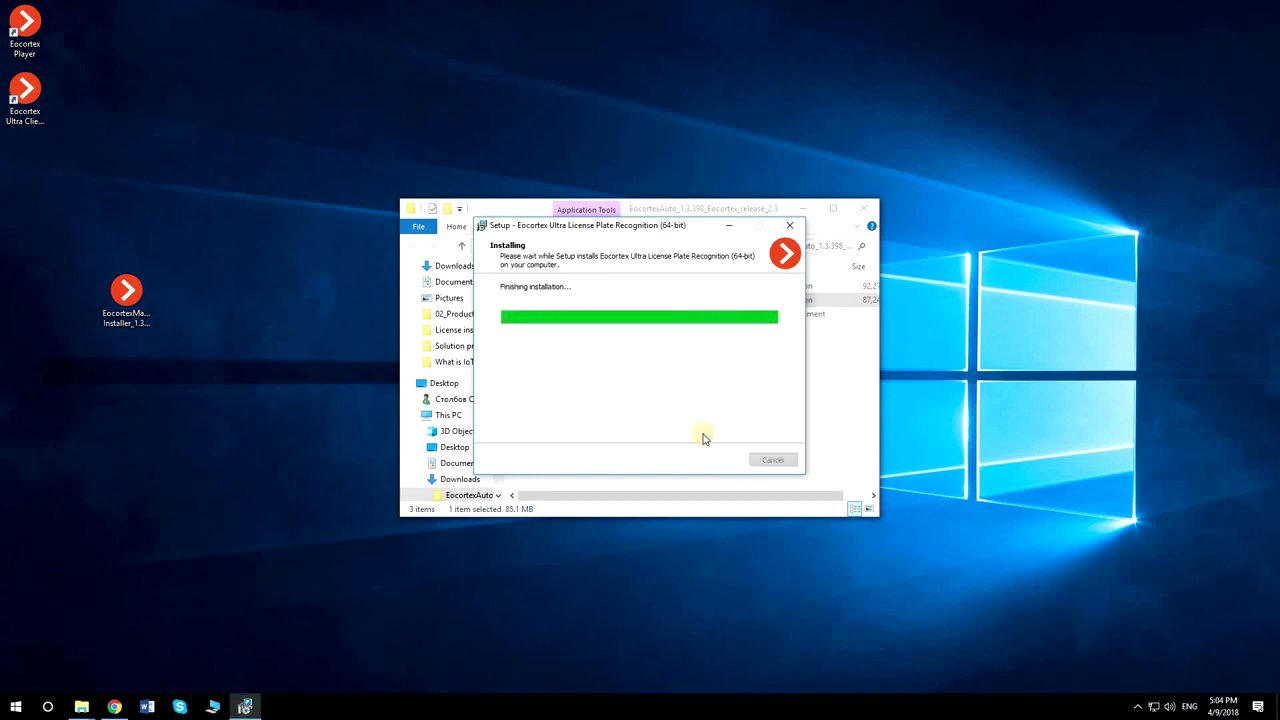
{"action": "left_click", "coordinate": [777, 461]}
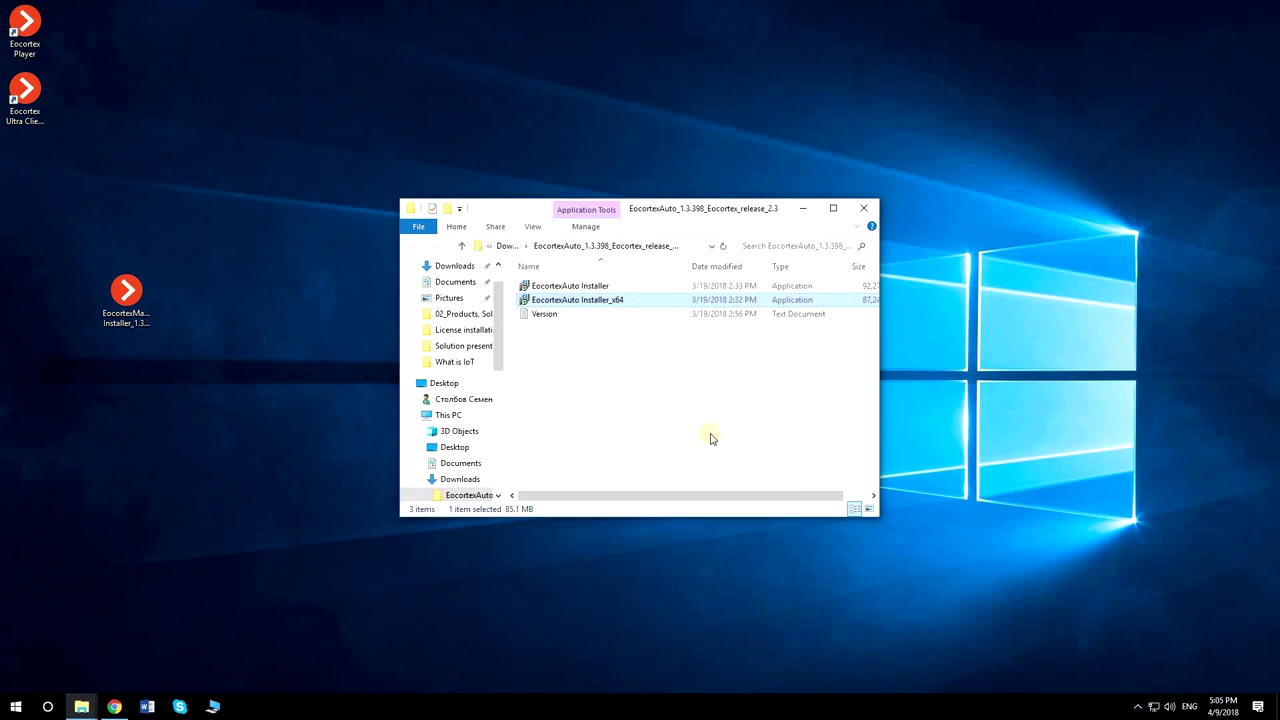
Step: Download the third e-mail attachment, the recar2 .grdvd file, in Chrome and open the Yandex Disk page for GuardantActivationWizard.exe
{"action": "left_click", "coordinate": [114, 706]}
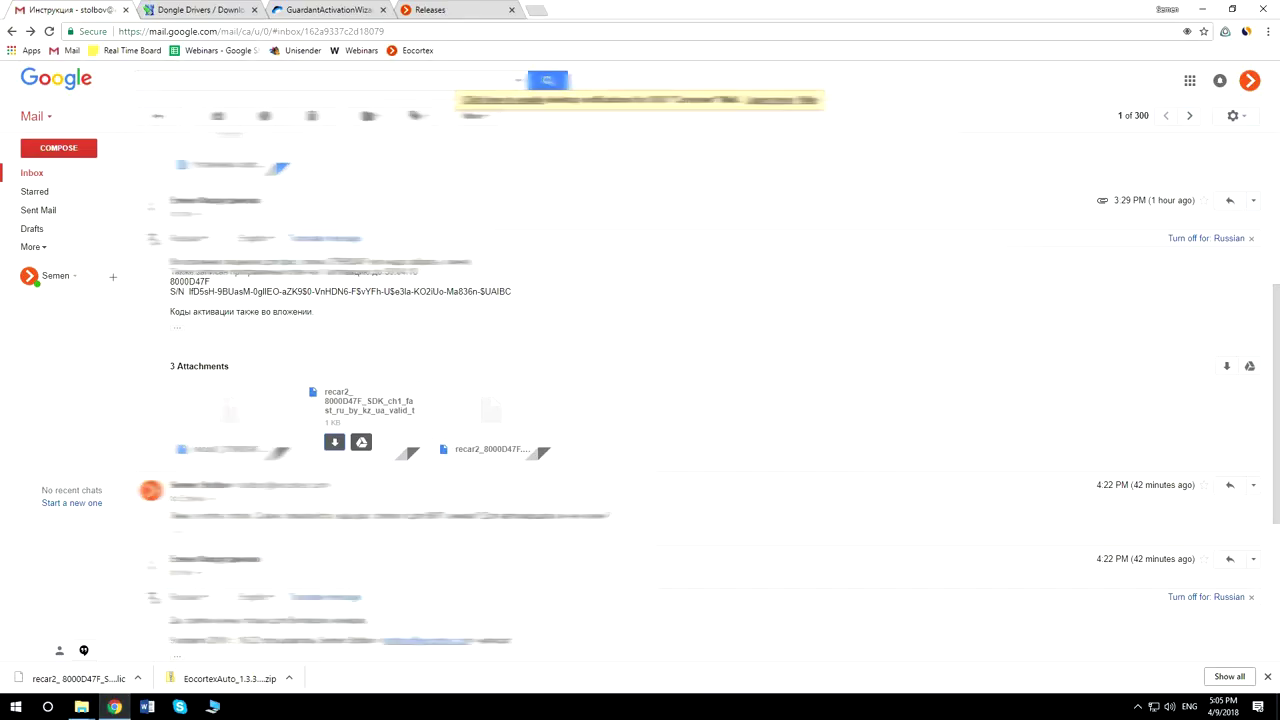
{"action": "left_click", "coordinate": [465, 443]}
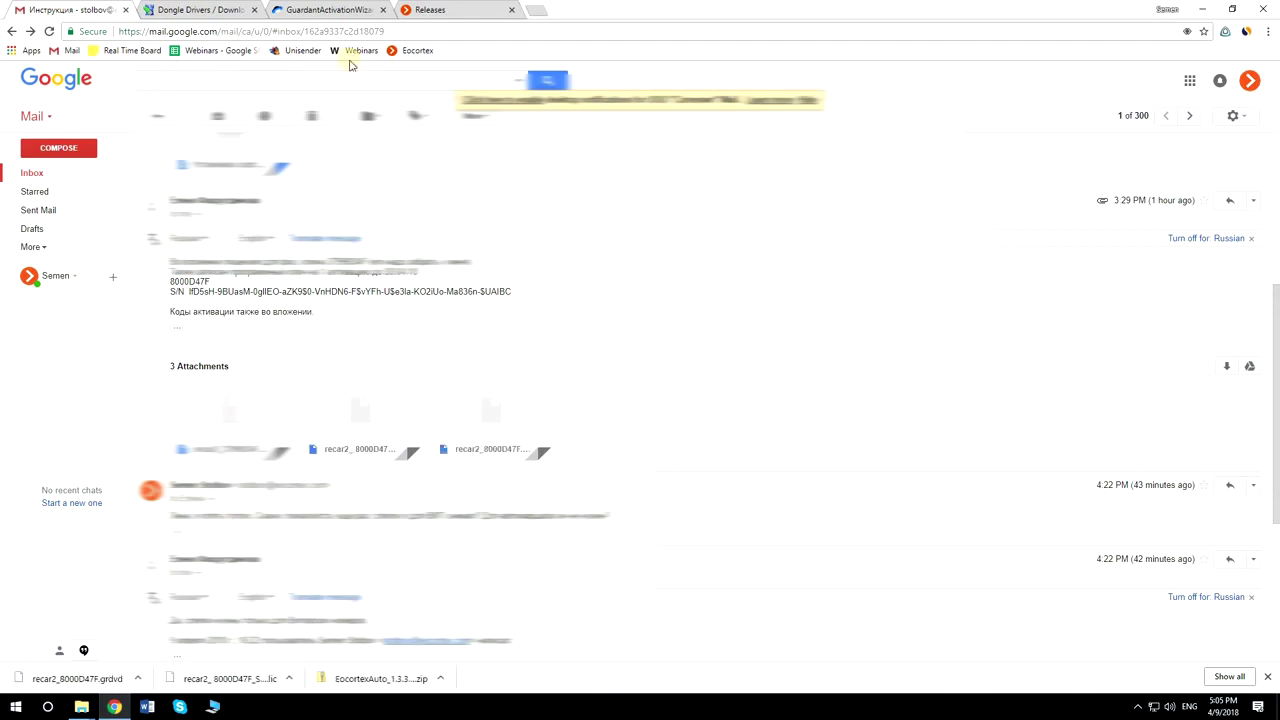
{"action": "left_click", "coordinate": [335, 14]}
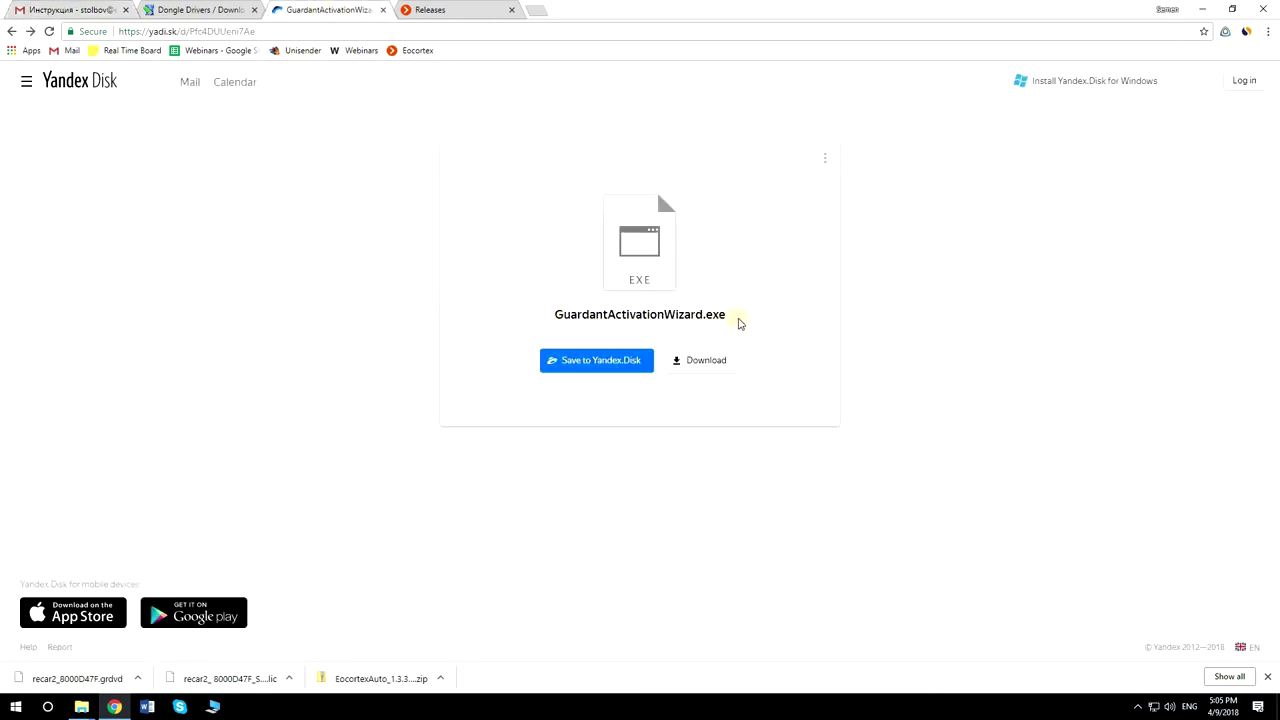
Step: Download GuardantActivationWizard.exe from Yandex Disk and the Guardant Drivers installer from the Guardant Dongle Drivers page
{"action": "left_click", "coordinate": [702, 364]}
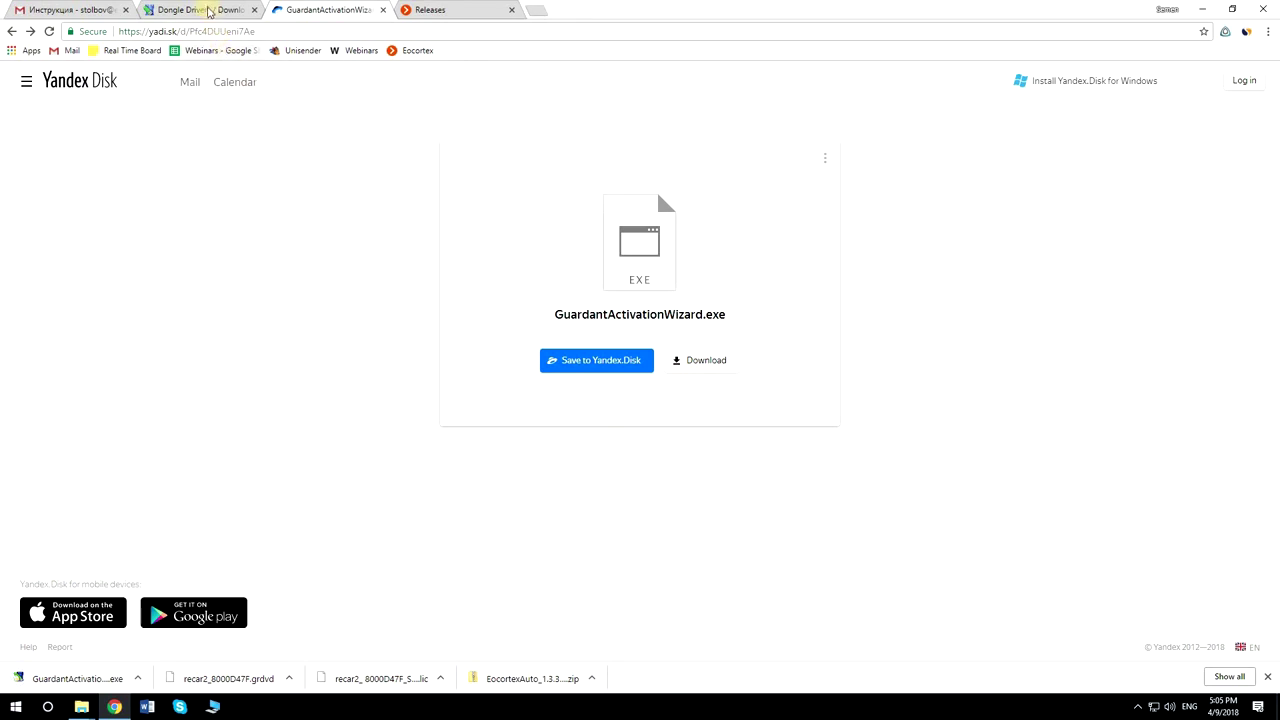
{"action": "left_click", "coordinate": [210, 10]}
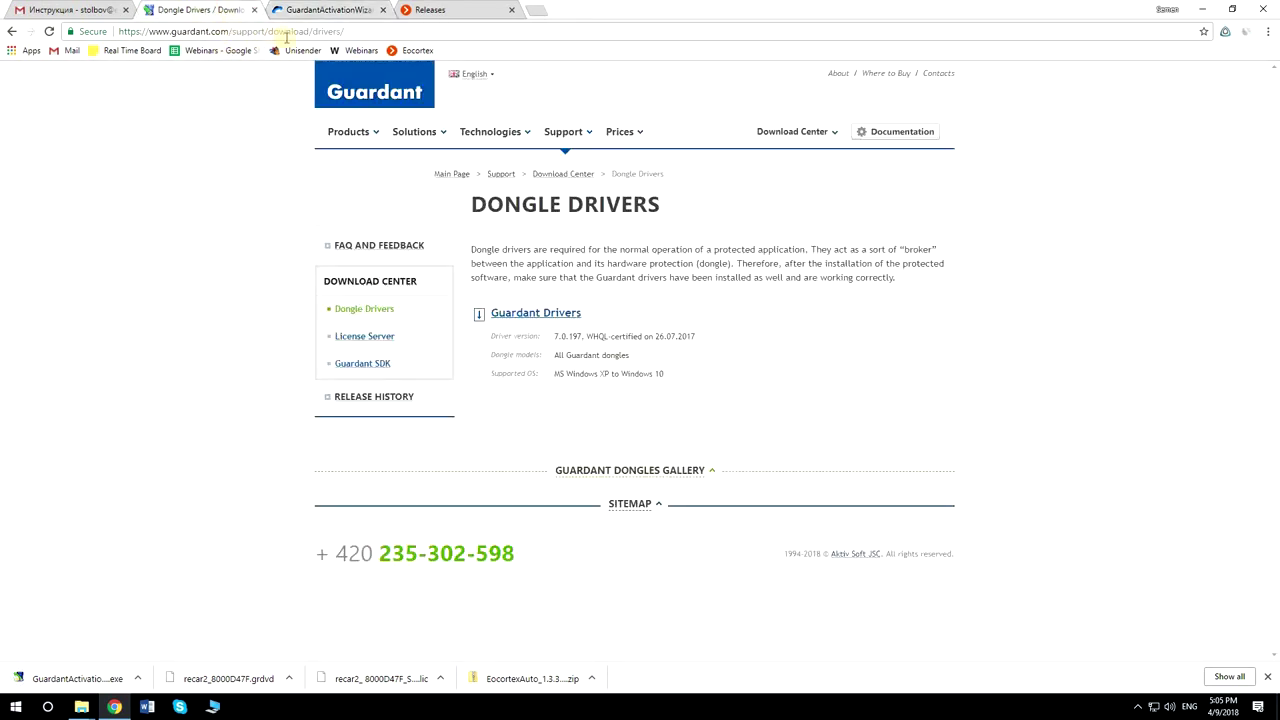
{"action": "left_click", "coordinate": [549, 316]}
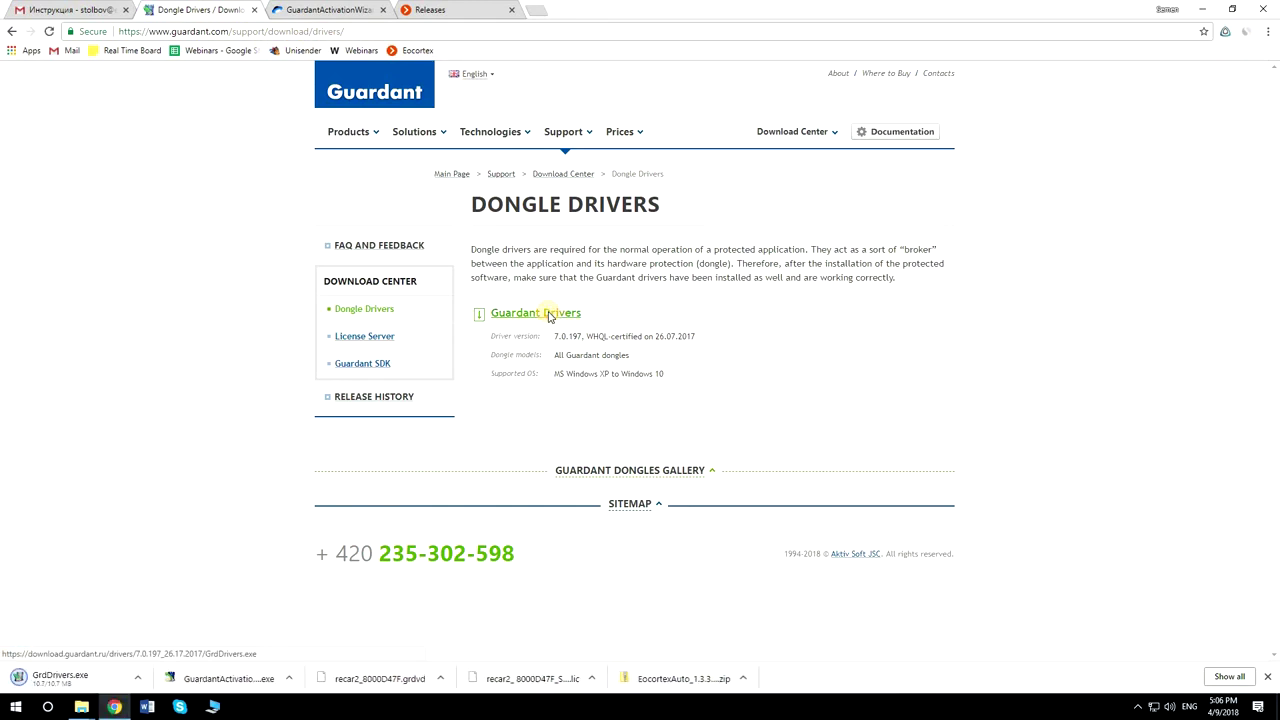
Step: Run the downloaded GrdDrivers.exe, install the Guardant drivers and close the installer
{"action": "left_click", "coordinate": [78, 672]}
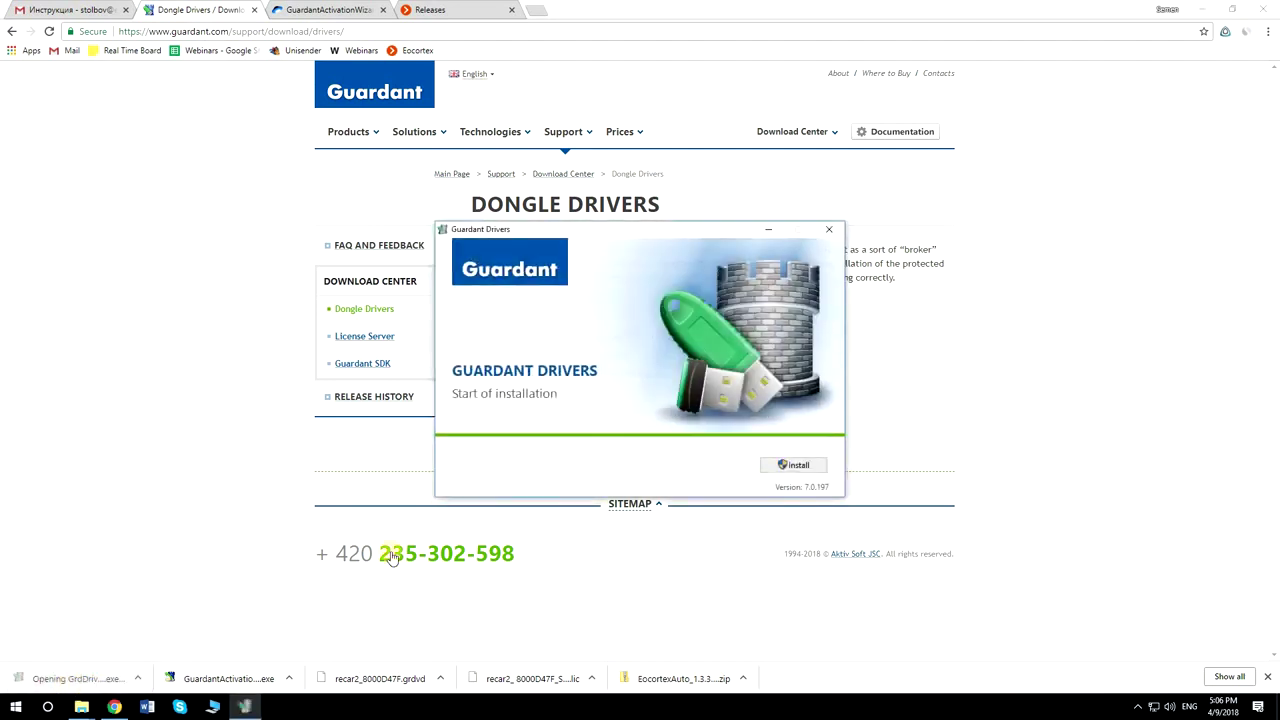
{"action": "left_click", "coordinate": [778, 464]}
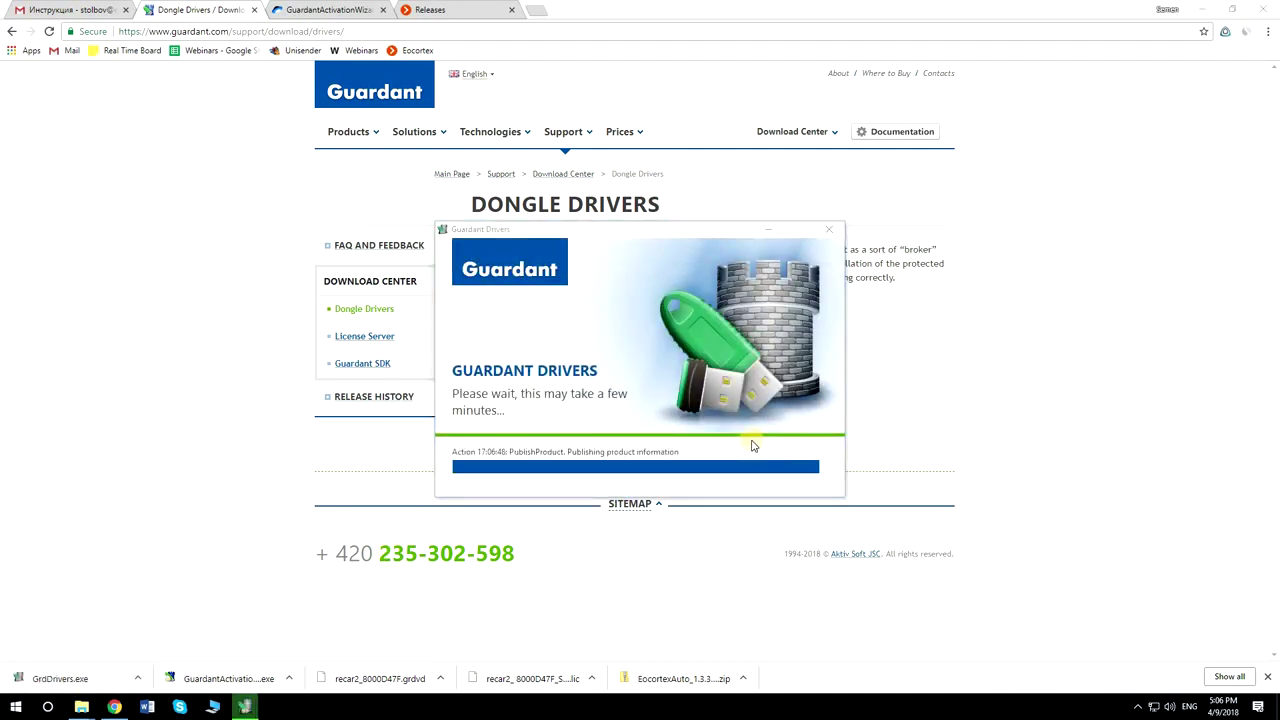
{"action": "left_click", "coordinate": [782, 466]}
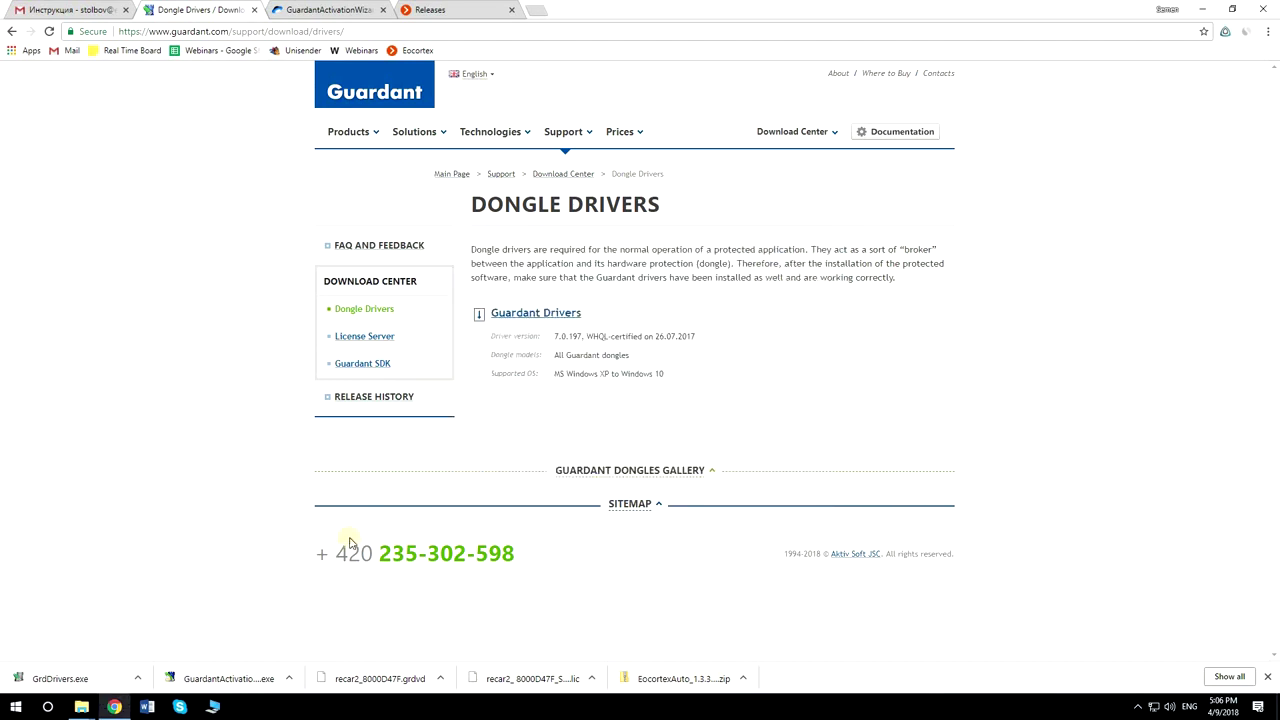
Step: Launch the downloaded Guardant Activation Wizard, select the Automarshal license from Mallenom Systems LLC and continue to the serial number page
{"action": "left_click", "coordinate": [229, 677]}
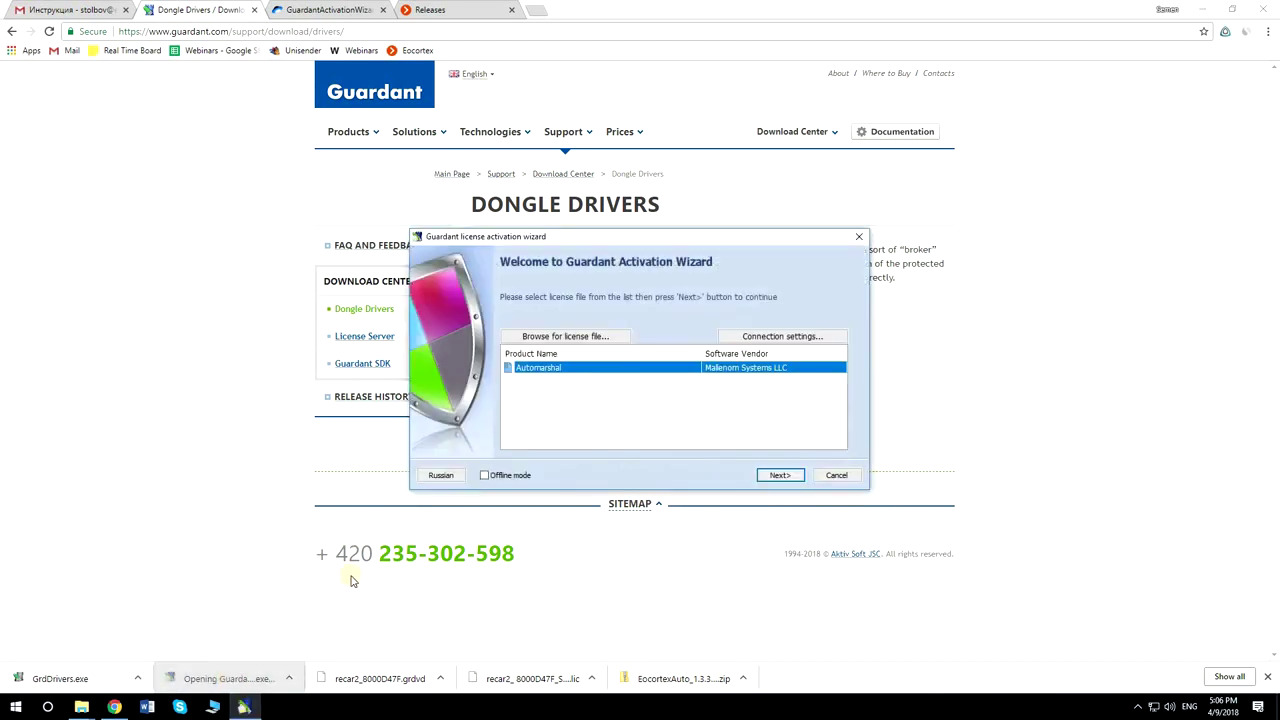
{"action": "left_click", "coordinate": [543, 368]}
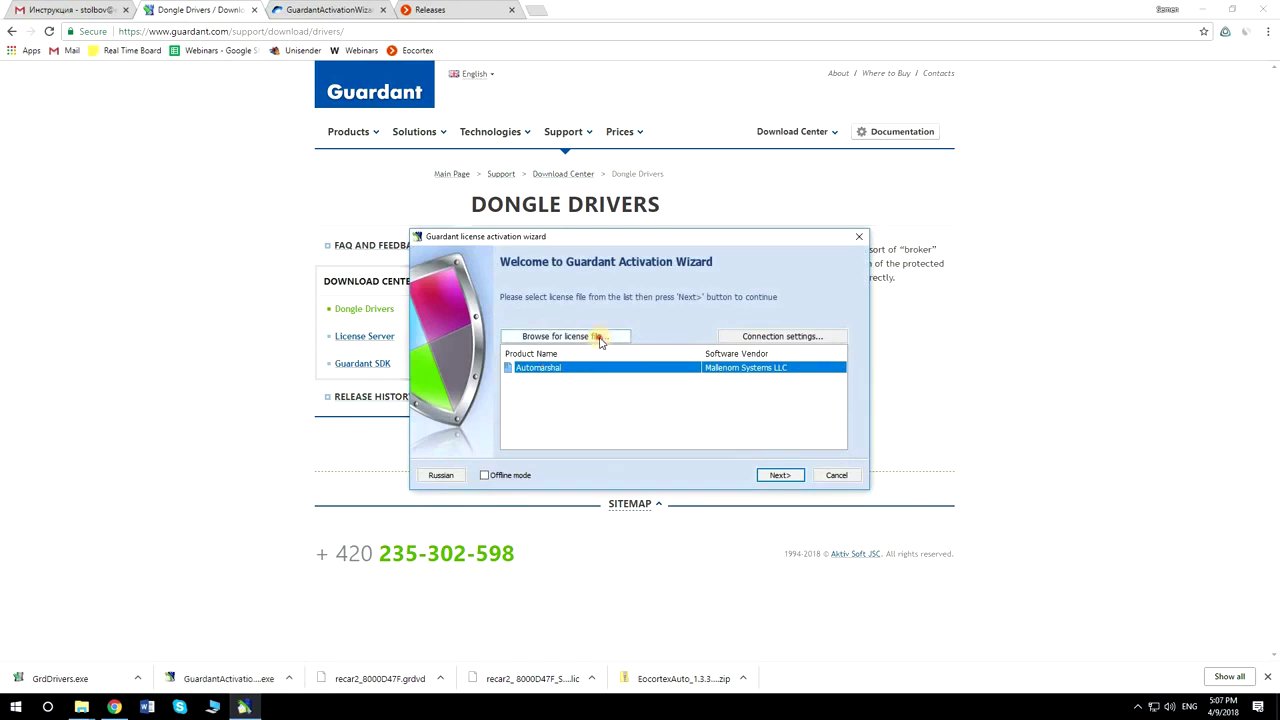
{"action": "left_click", "coordinate": [560, 336]}
{"action": "left_click", "coordinate": [602, 335]}
{"action": "double_click", "coordinate": [602, 335]}
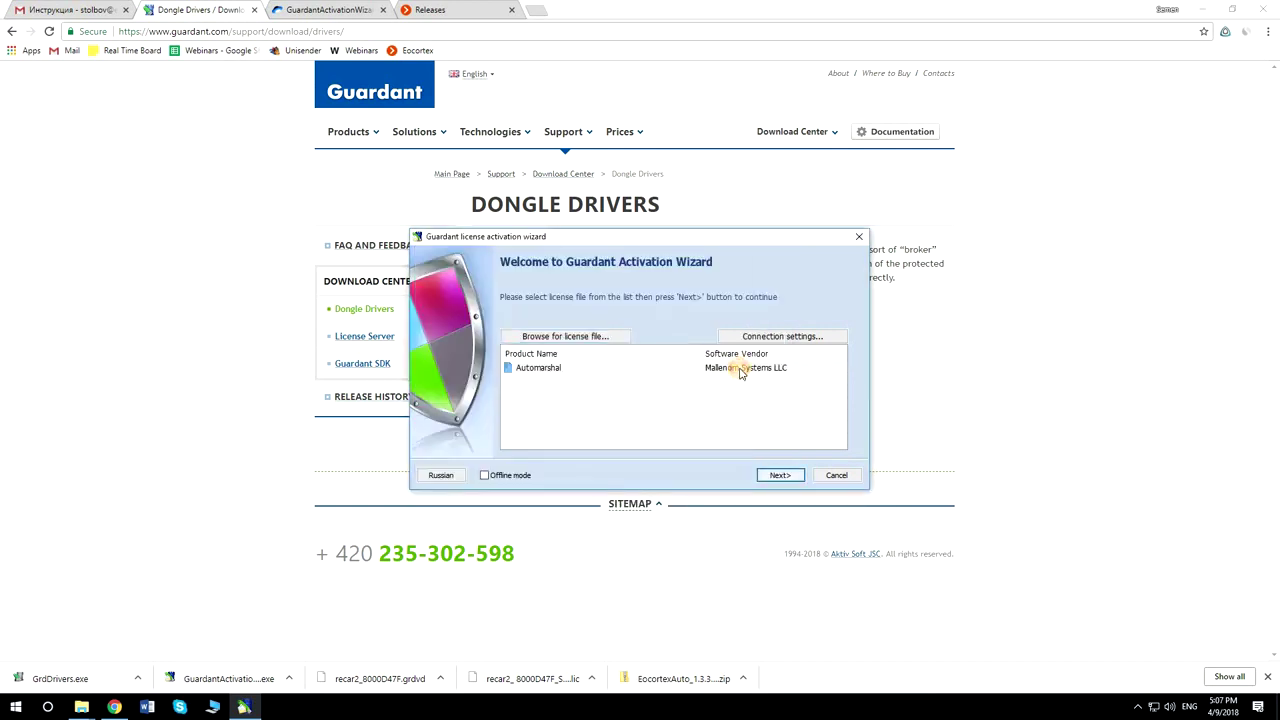
{"action": "left_click", "coordinate": [740, 368]}
{"action": "left_click", "coordinate": [778, 476]}
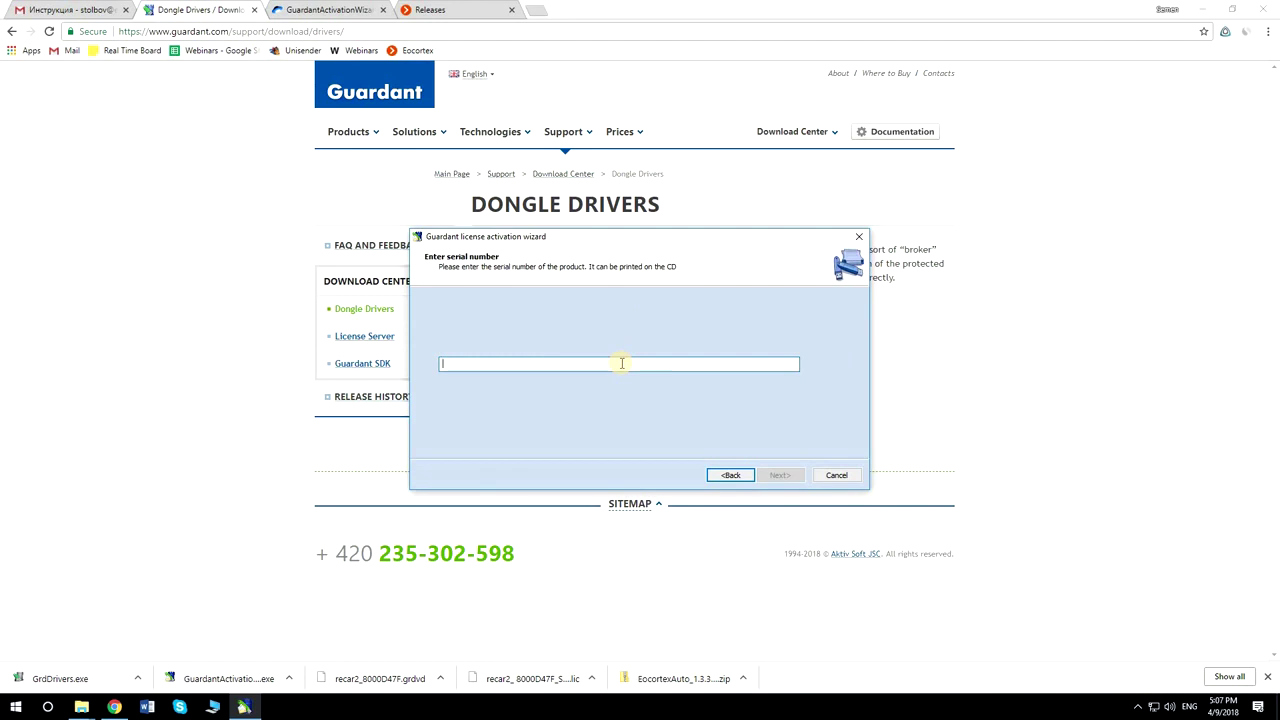
Step: Copy the product serial number from the Gmail message into the Guardant license activation wizard and finish the Automarshal activation
{"action": "left_click", "coordinate": [65, 12]}
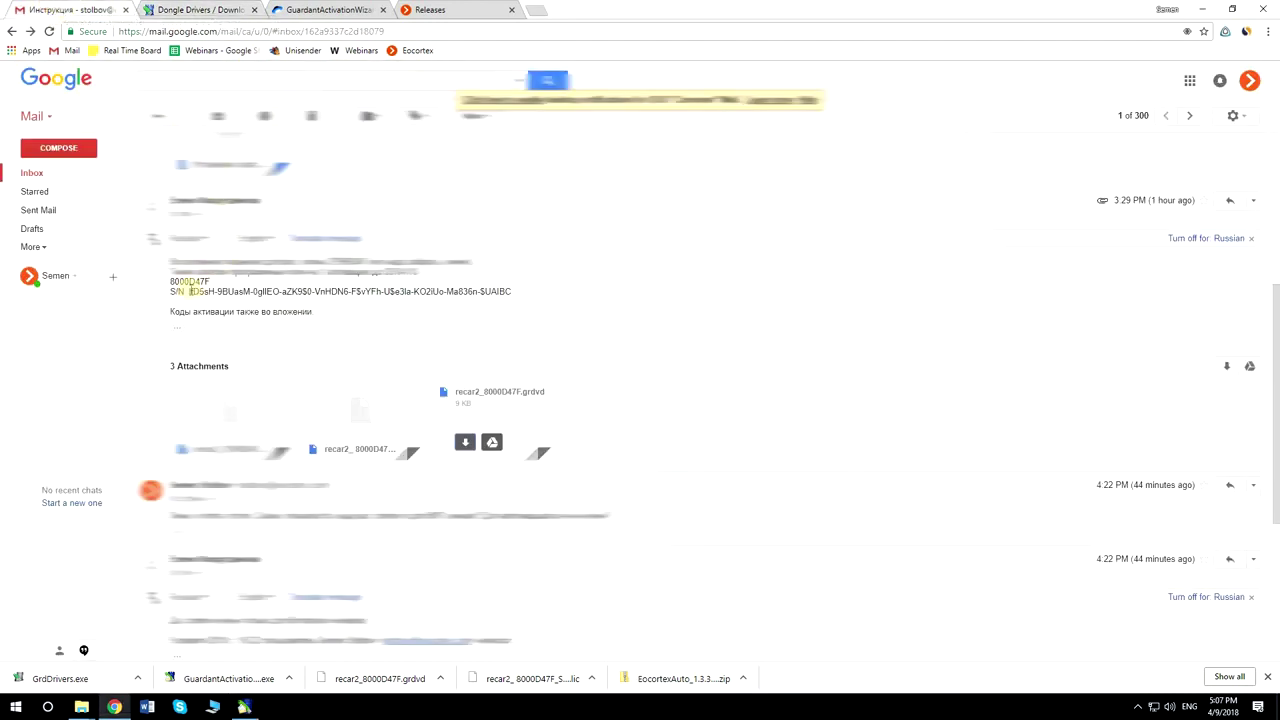
{"action": "left_click_drag", "start_coordinate": [189, 291], "coordinate": [509, 293]}
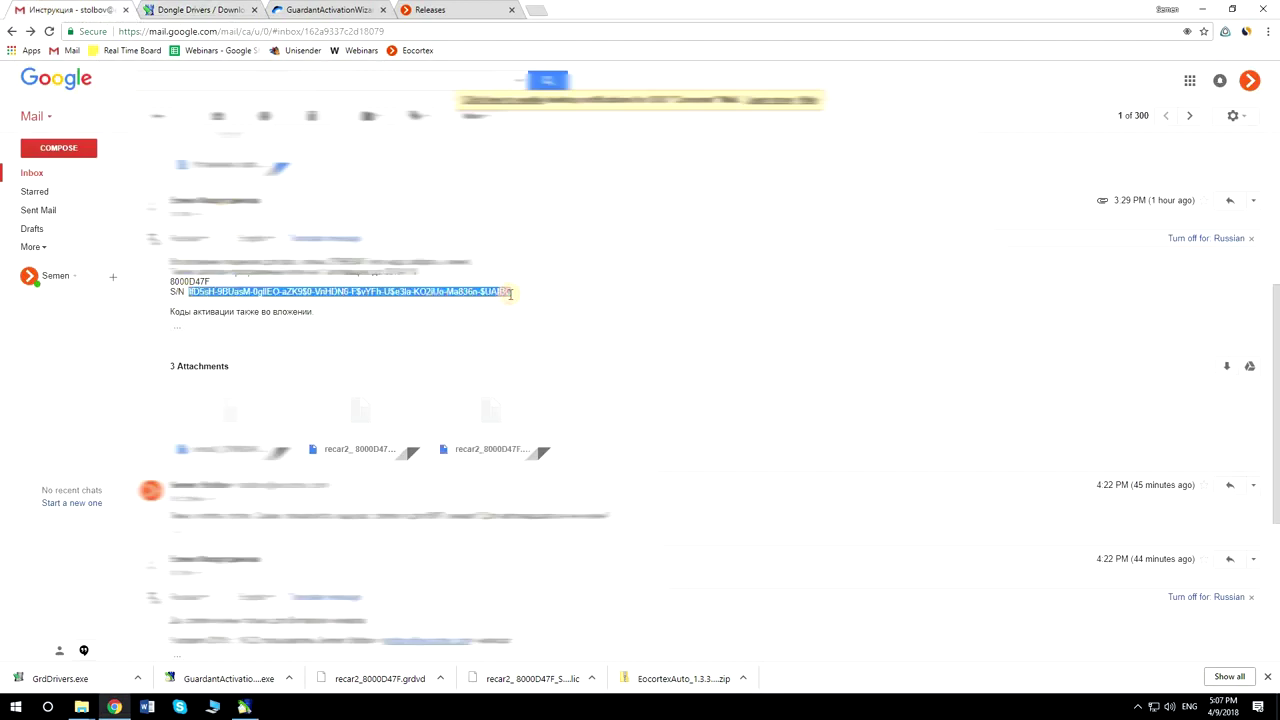
{"action": "left_click", "coordinate": [244, 707]}
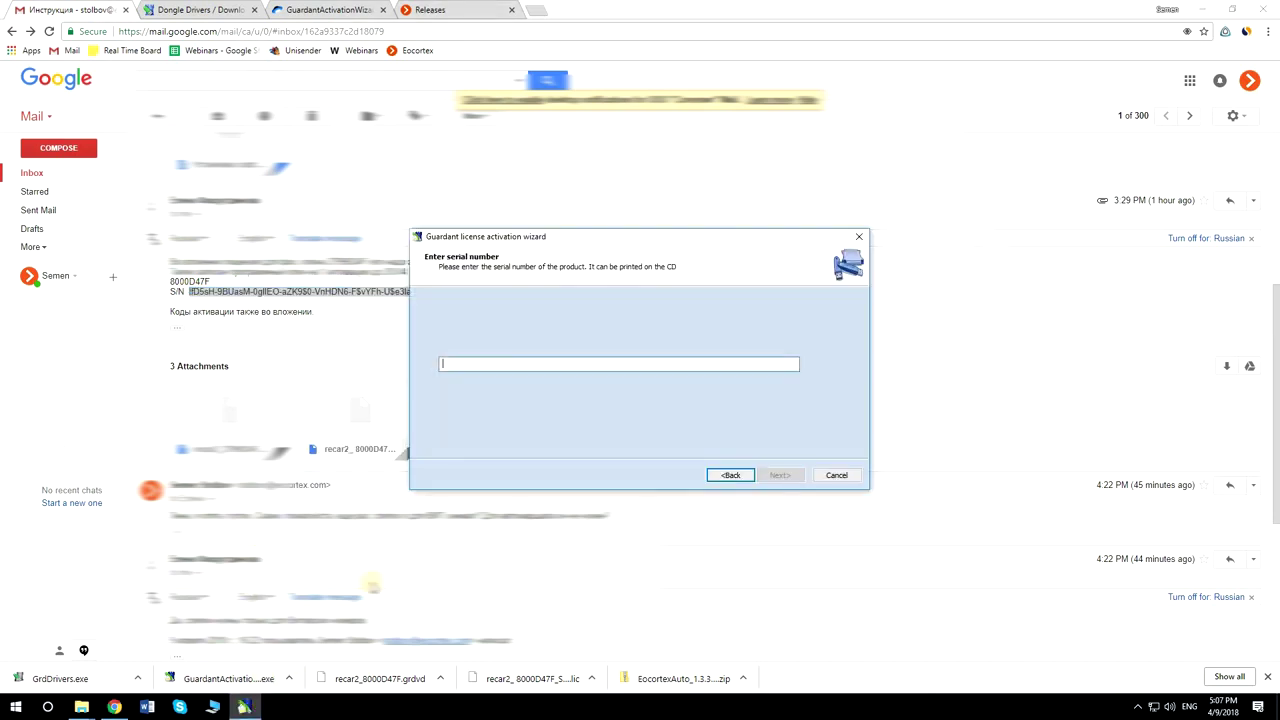
{"action": "key", "text": "ctrl+v"}
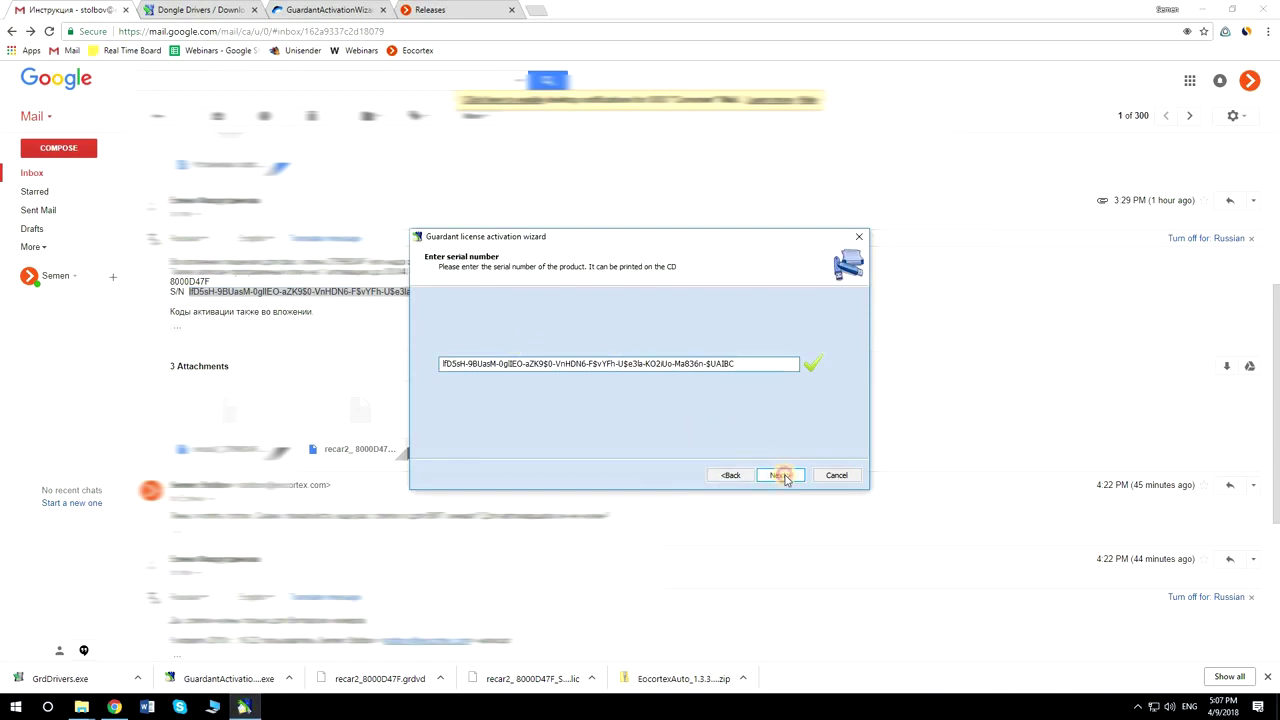
{"action": "left_click", "coordinate": [781, 475]}
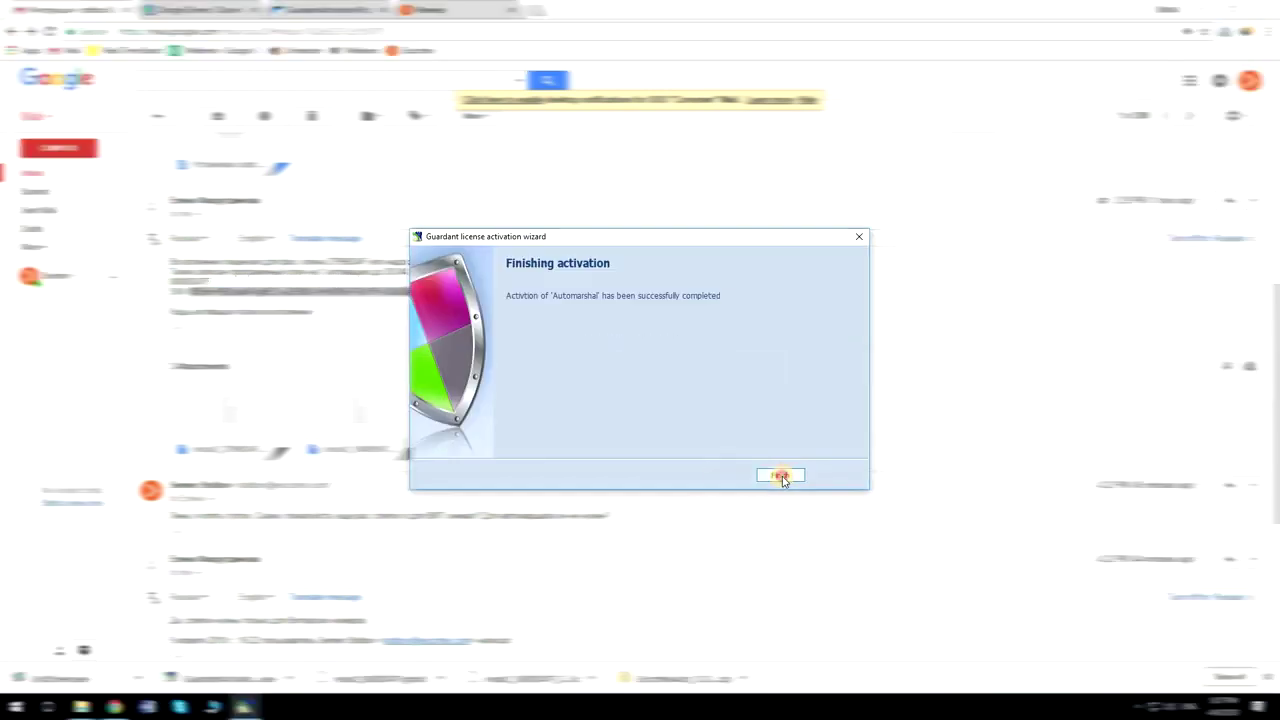
{"action": "left_click", "coordinate": [780, 475]}
Step: Minimize Chrome and open the Eocortex Ultra Status Info window from the hidden system tray icons
{"action": "left_click", "coordinate": [1212, 12]}
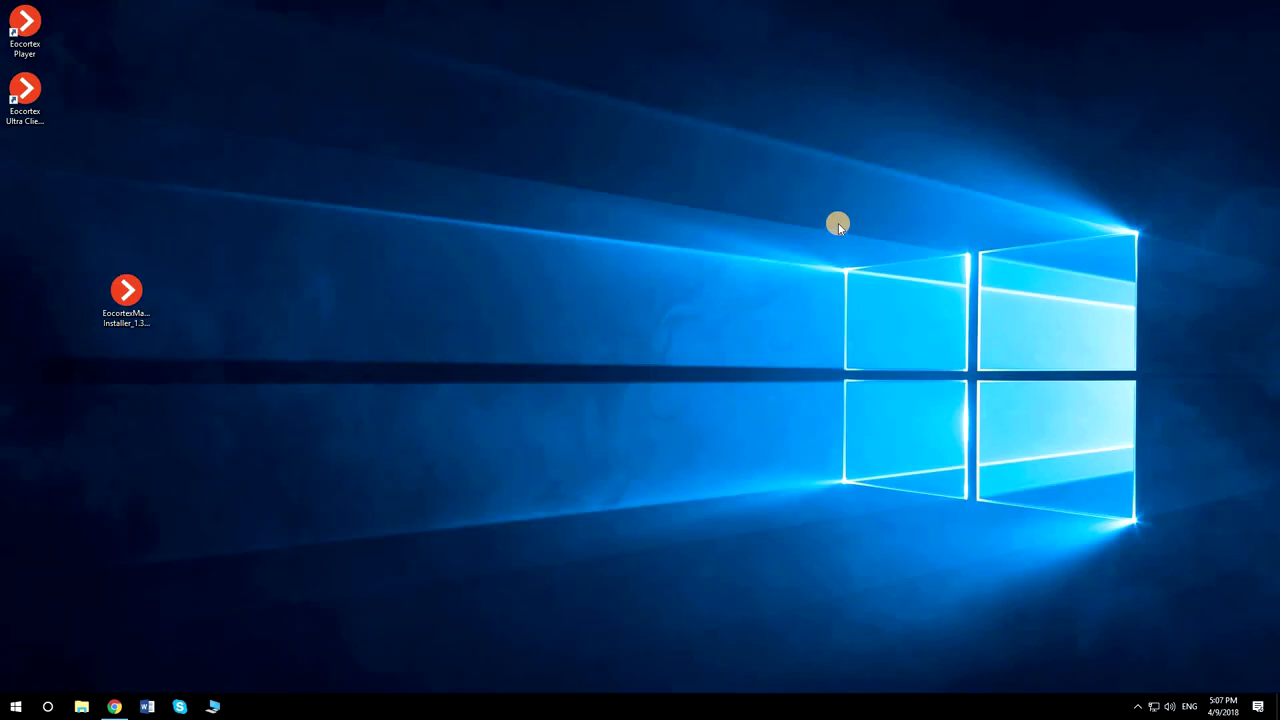
{"action": "left_click", "coordinate": [1137, 705]}
{"action": "left_click", "coordinate": [1139, 680]}
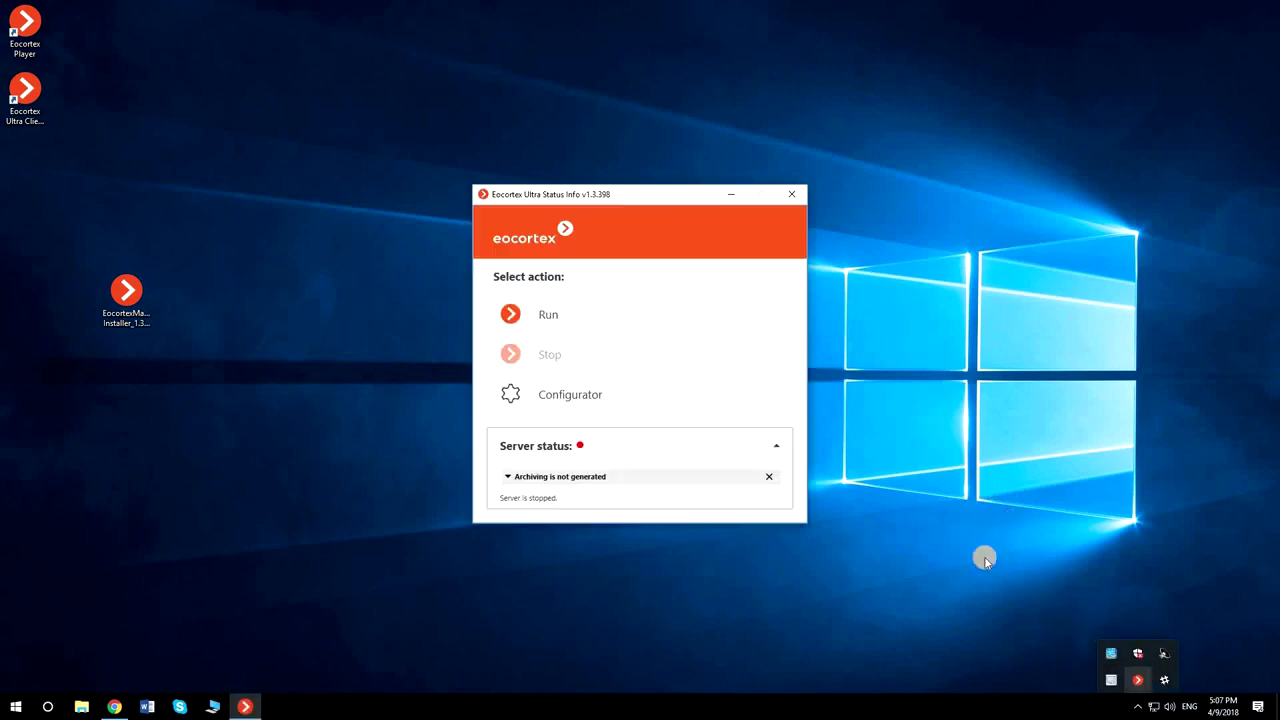